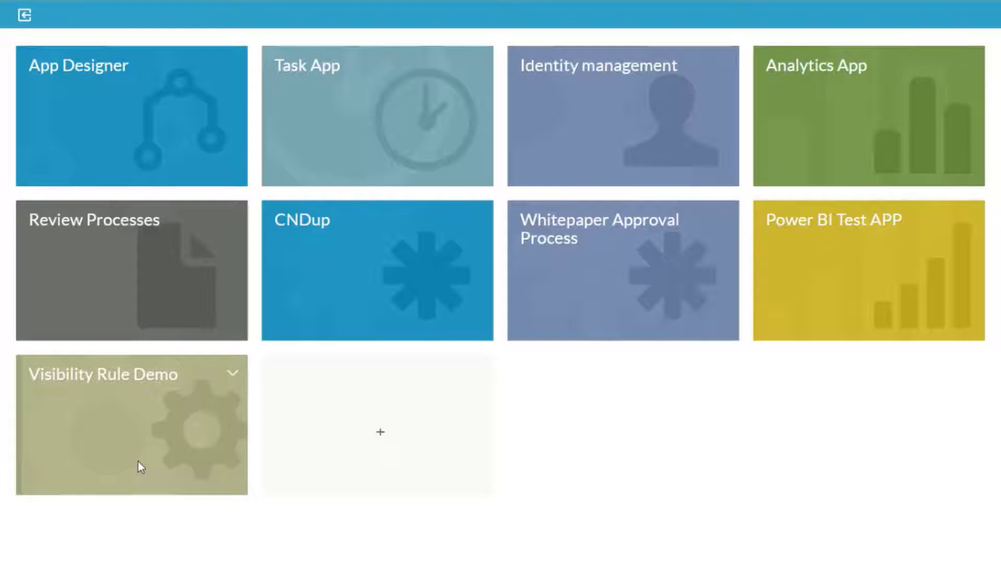
Start the Visibility Rule Demo process and enter the employee's first and last name.
left_click(139, 462)
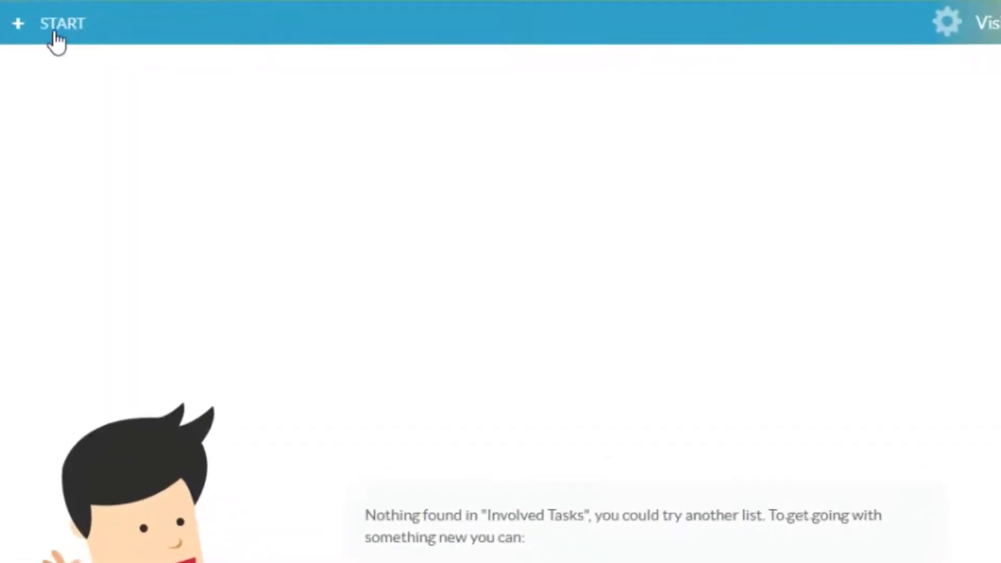
left_click(55, 33)
left_click(169, 334)
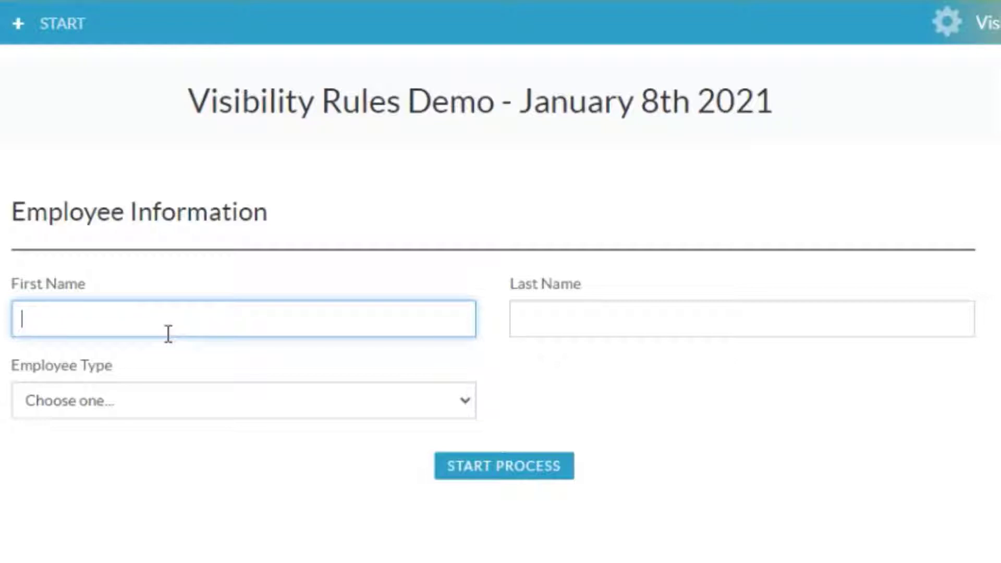
type("Kevin")
key("Tab")
type("Jones")
Set the employee type to Full Time and the payment type to Salaried.
left_click(239, 406)
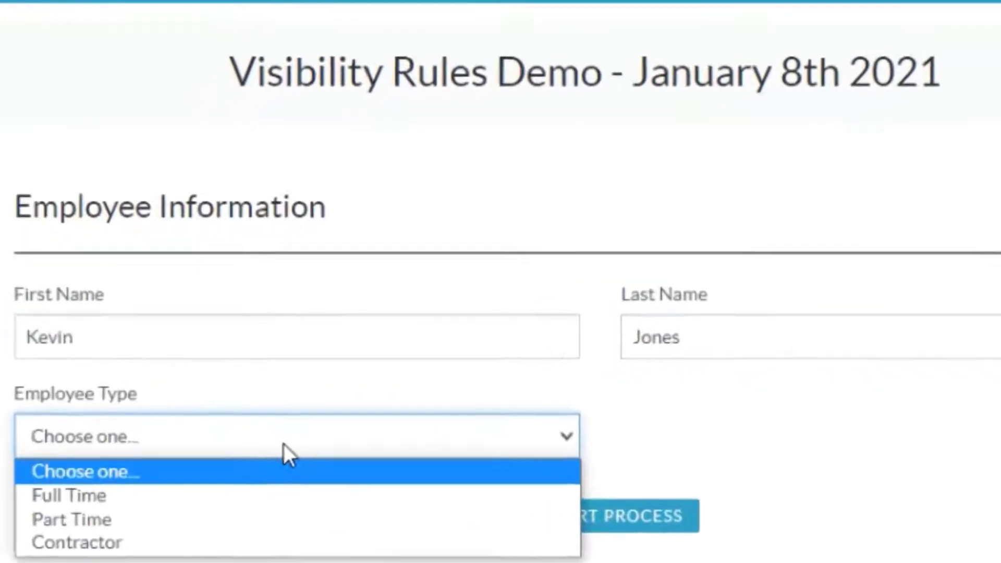
left_click(110, 500)
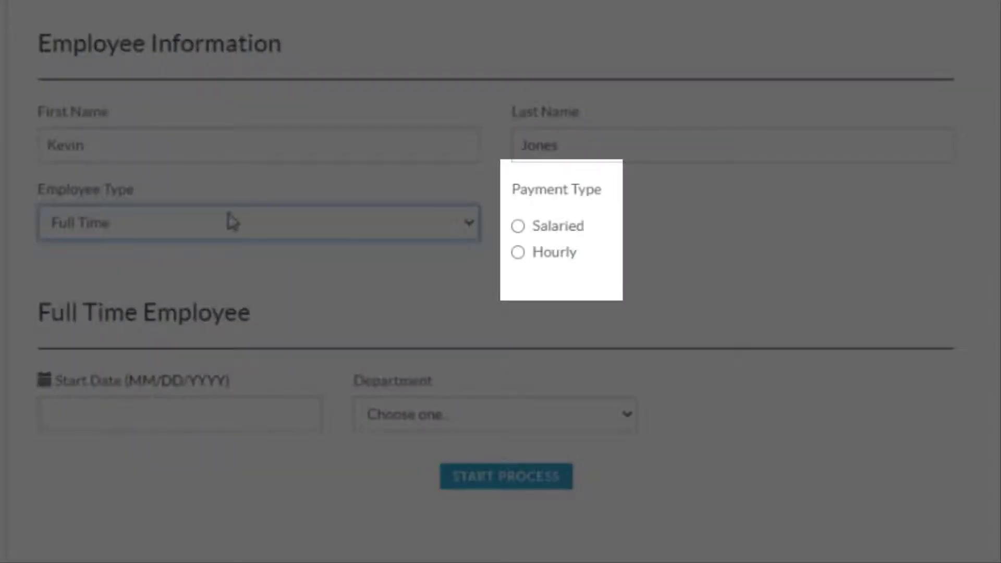
left_click(557, 235)
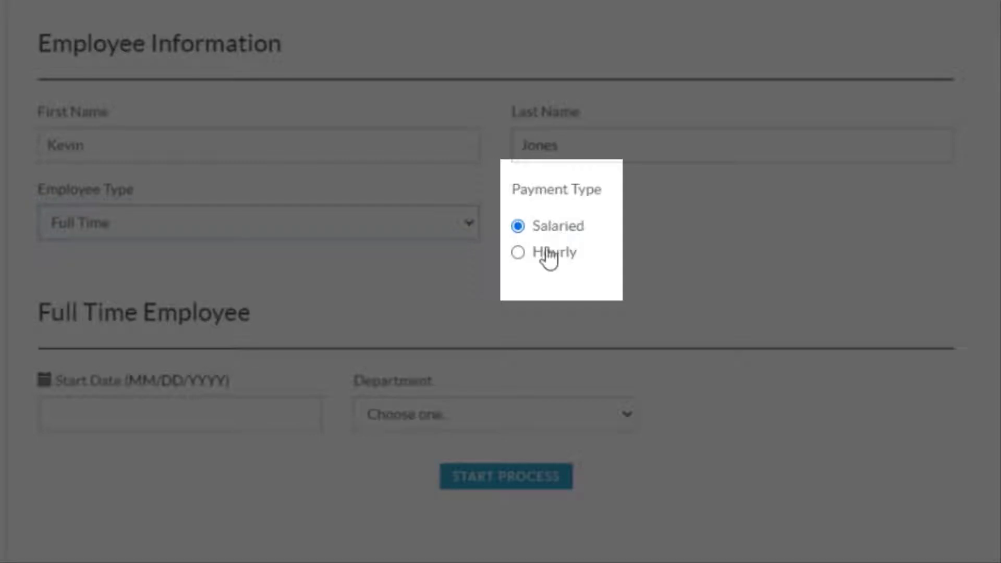
left_click(546, 253)
left_click(544, 238)
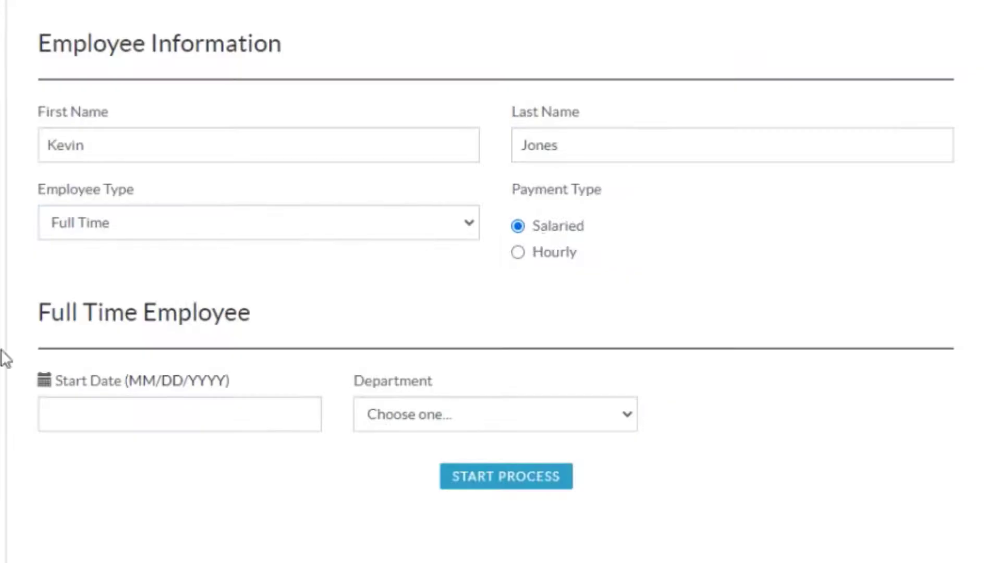
Set the full-time employee's start date to 01/04/2021.
left_click(141, 413)
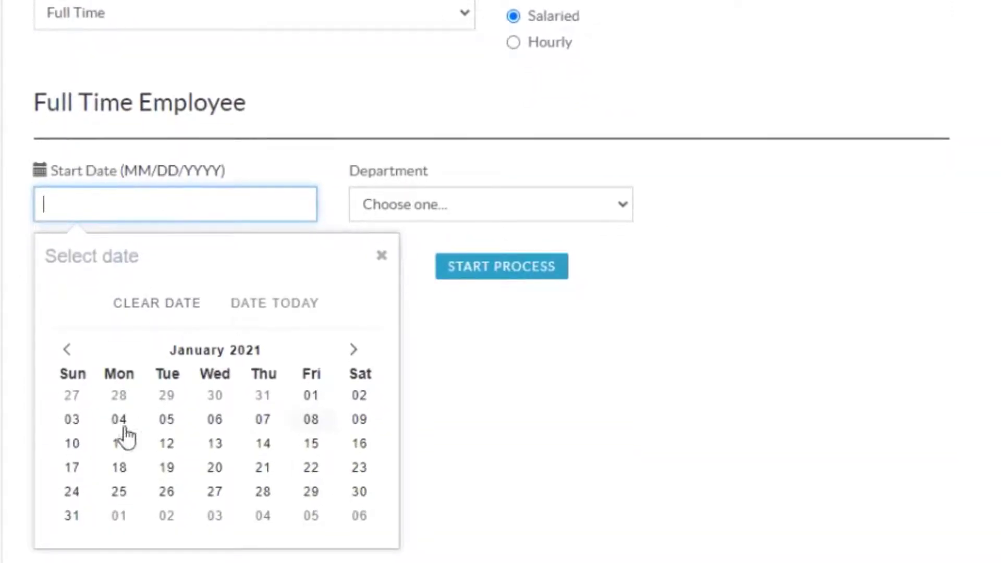
left_click(120, 432)
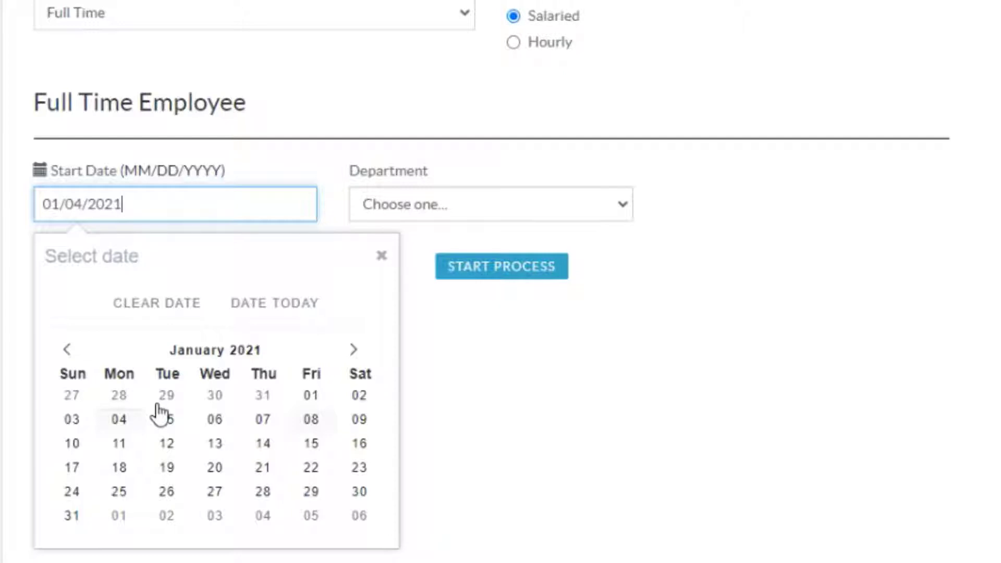
left_click(396, 271)
Choose Human Resources as the department and look at the HR Supervisors person picker.
left_click(431, 214)
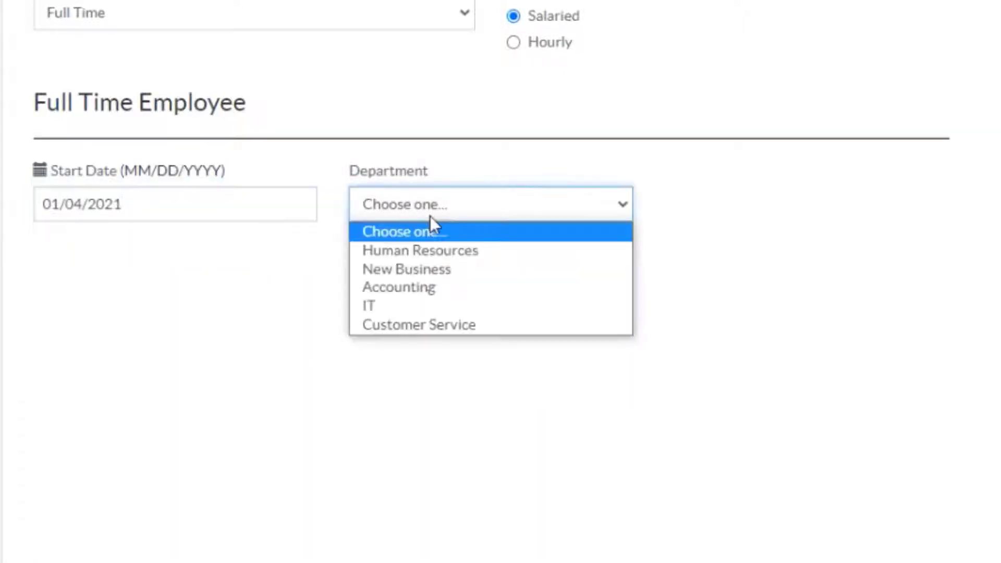
left_click(419, 253)
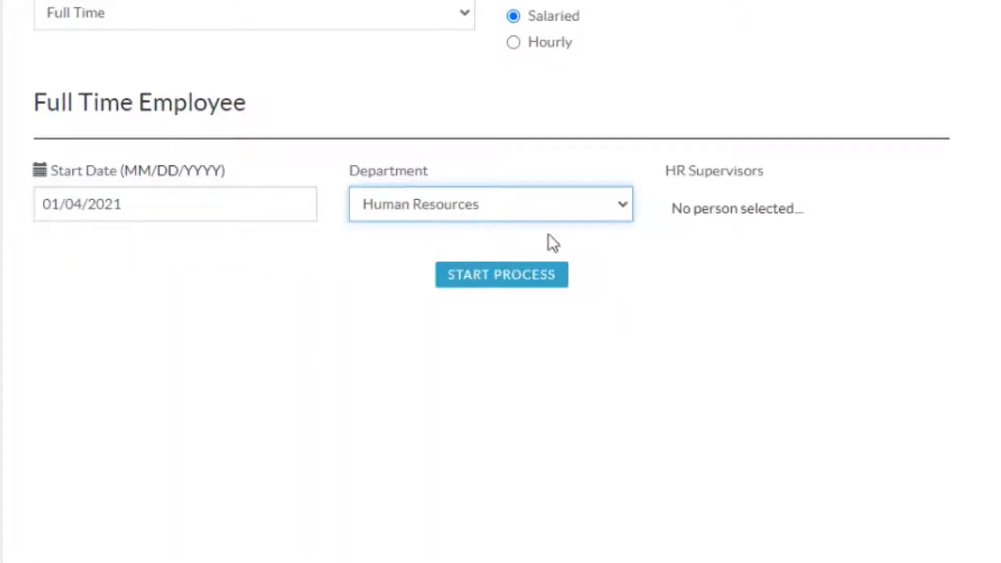
left_click(789, 219)
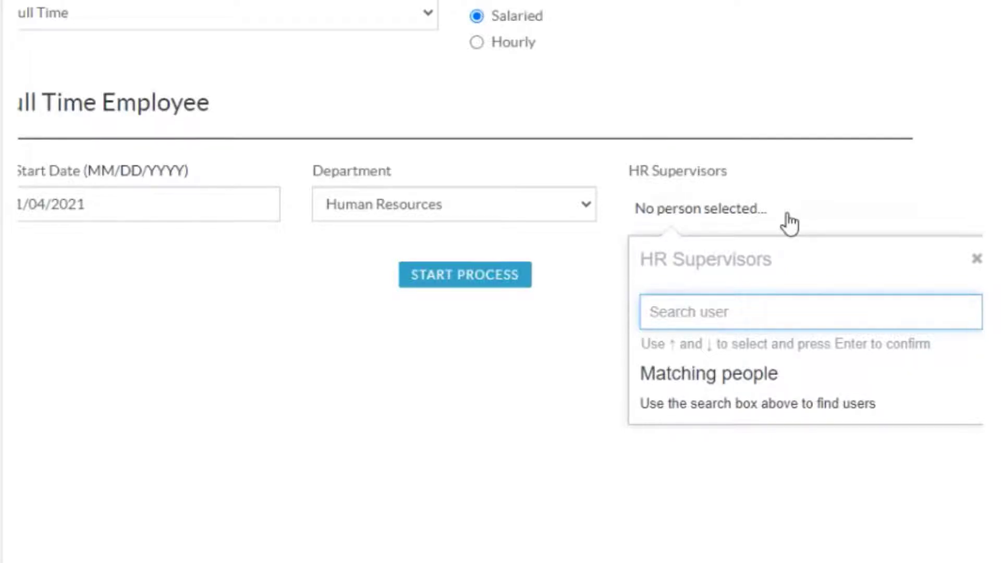
left_click(534, 337)
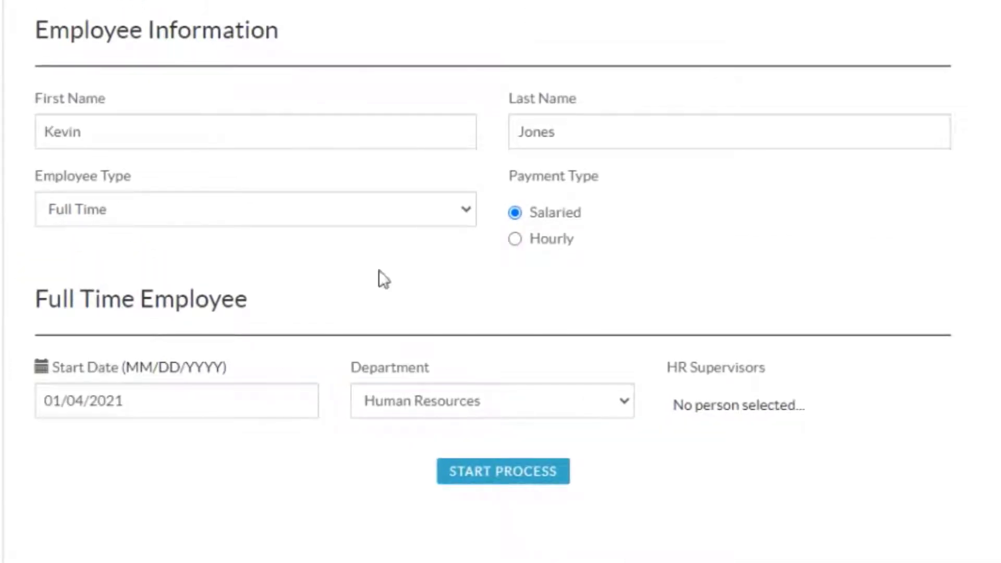
Change the employee type to Contractor and set the contractor's start date to 01/04/2021.
left_click(464, 210)
left_click(427, 292)
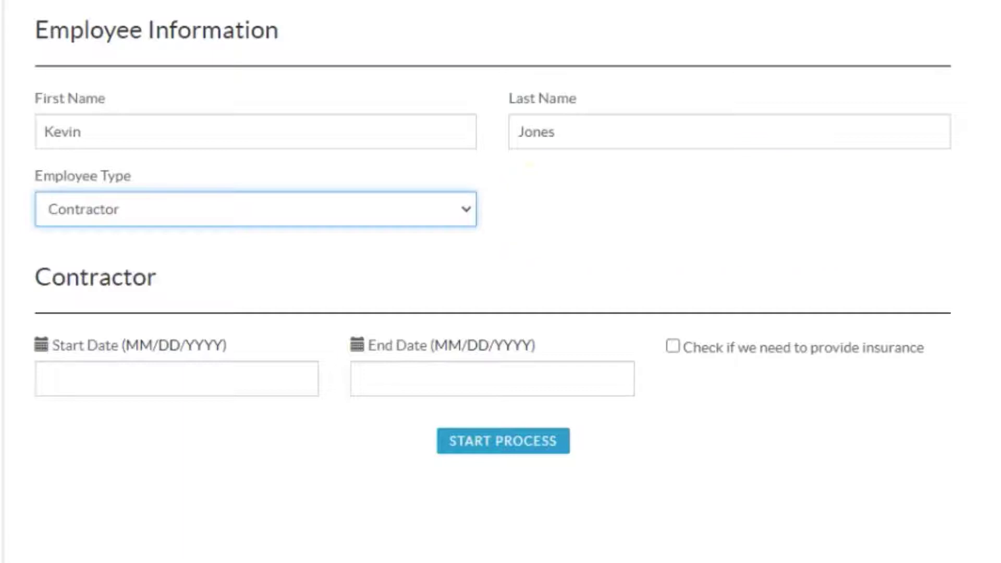
left_click(174, 142)
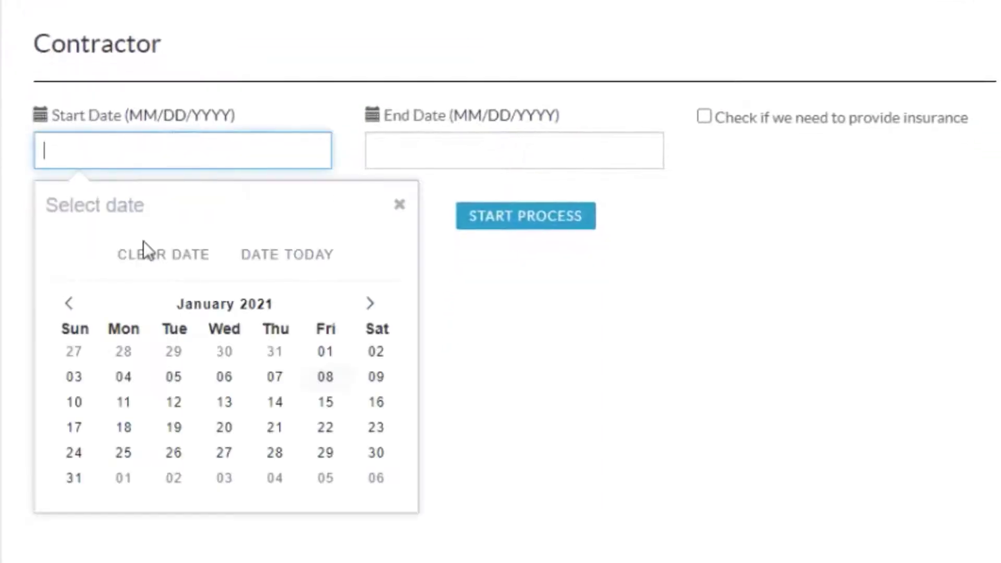
left_click(137, 374)
Set the contractor's end date to 05/13/2021.
left_click(461, 162)
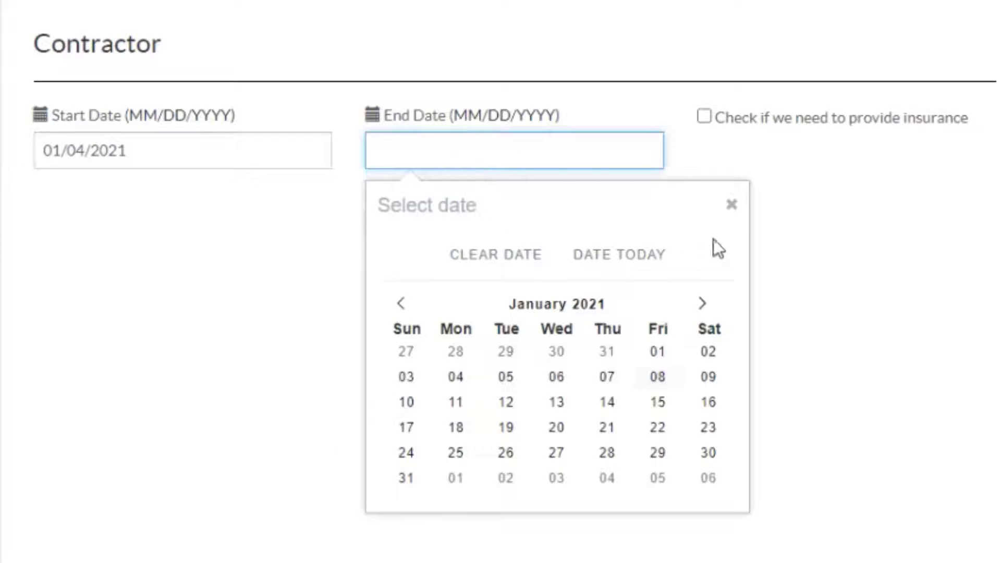
left_click(705, 305)
double_click(705, 306)
left_click(704, 305)
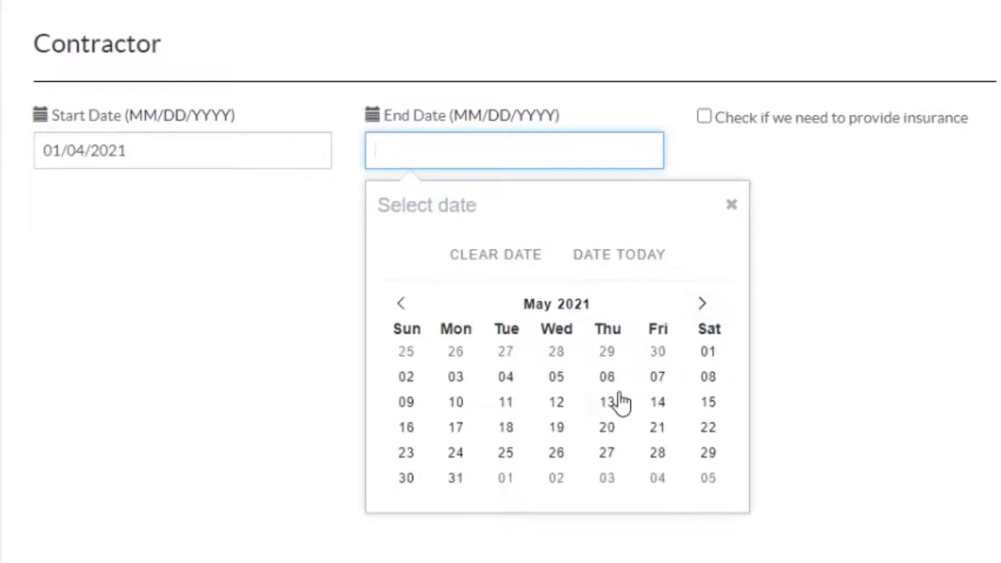
left_click(608, 402)
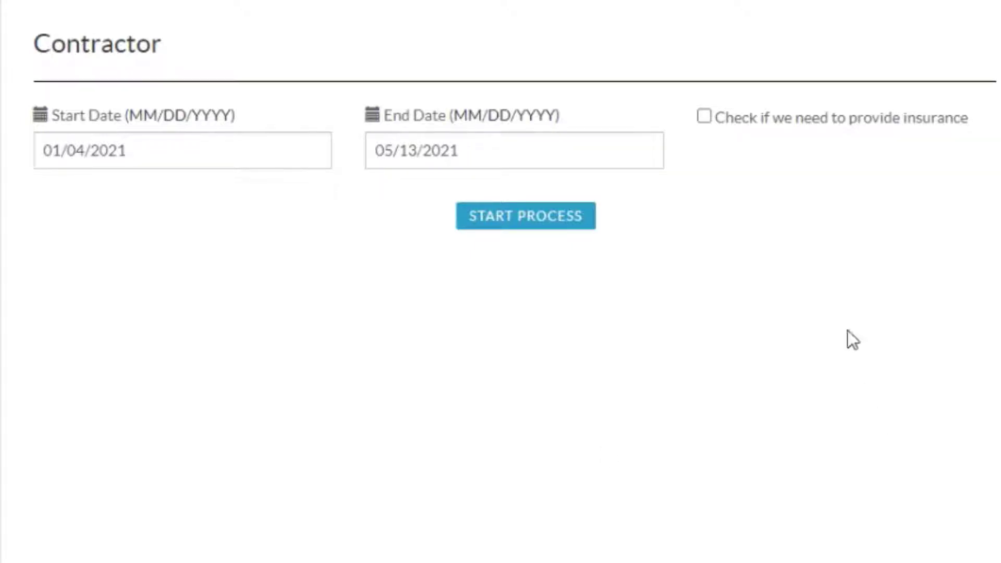
Mark that insurance needs to be provided and choose an insurance provider.
left_click(704, 117)
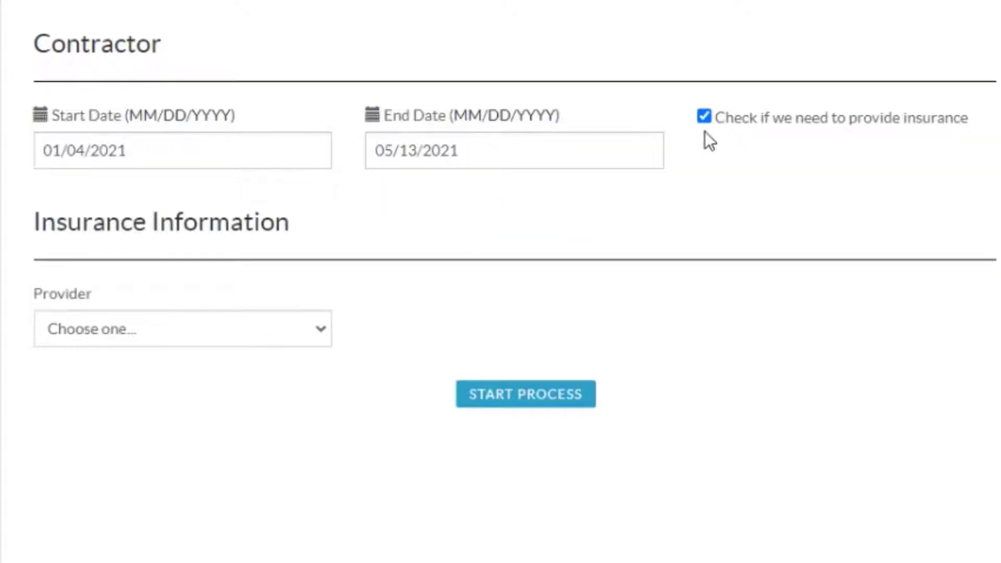
left_click(175, 340)
left_click(148, 384)
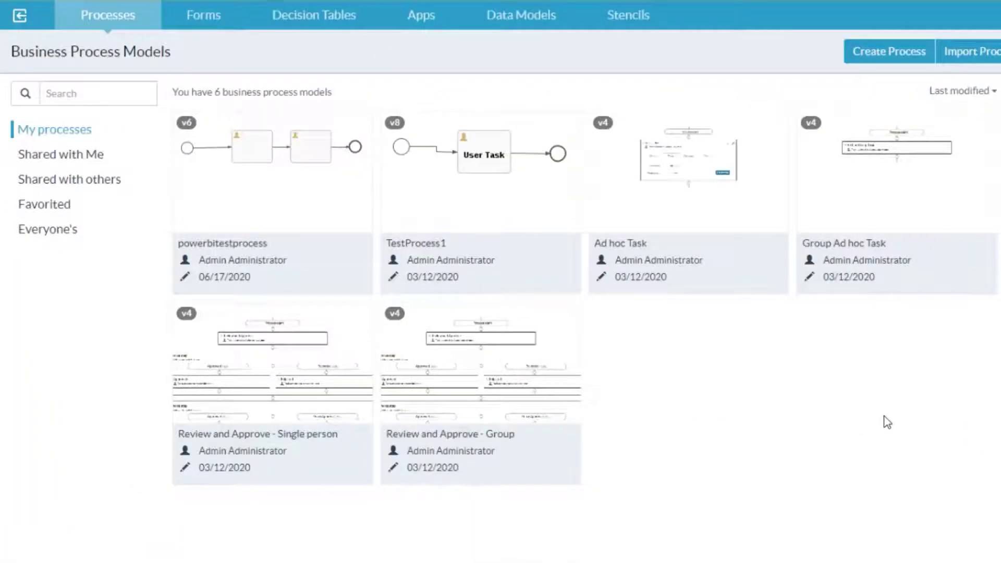
Create a new business process model named Visibility Rules Demo in App Designer.
left_click(880, 61)
left_click(434, 170)
type("Visibility Rules Demo")
left_click(449, 247)
left_click(674, 449)
Create a new form named Visibility Rules as the form reference in the process.
left_click(343, 204)
left_click(384, 206)
left_click(490, 187)
left_click(343, 207)
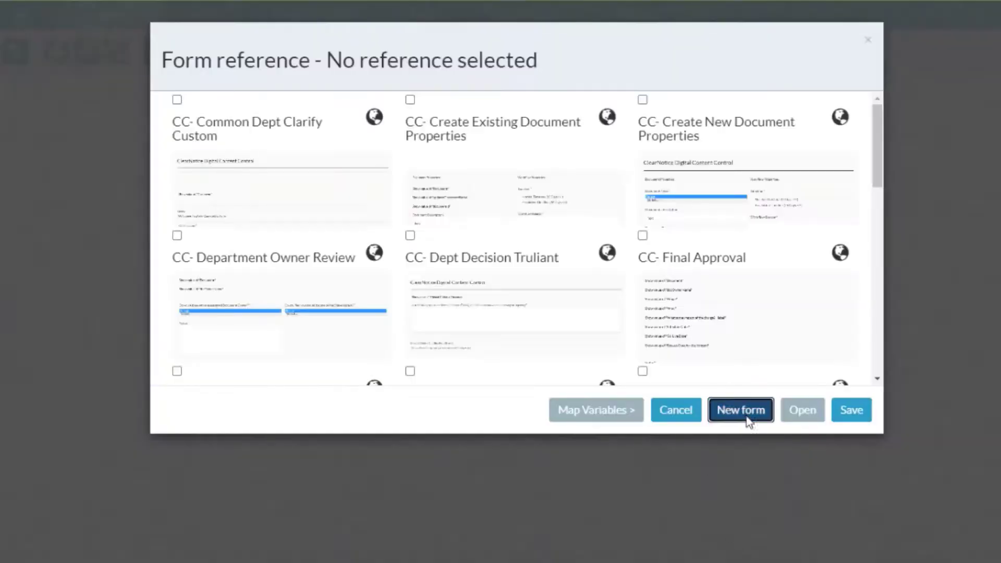
left_click(742, 411)
type("Visibility Rules")
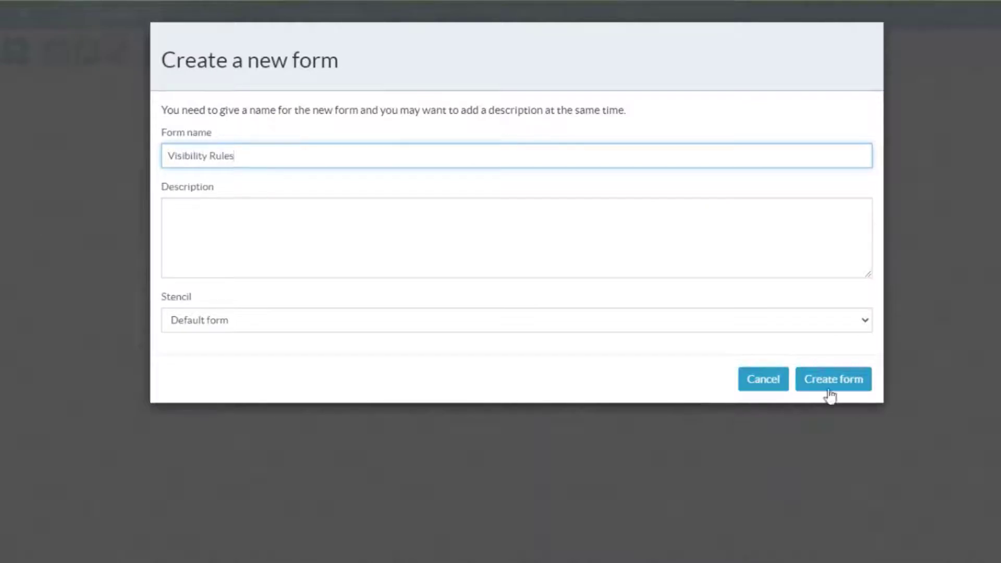
left_click(828, 387)
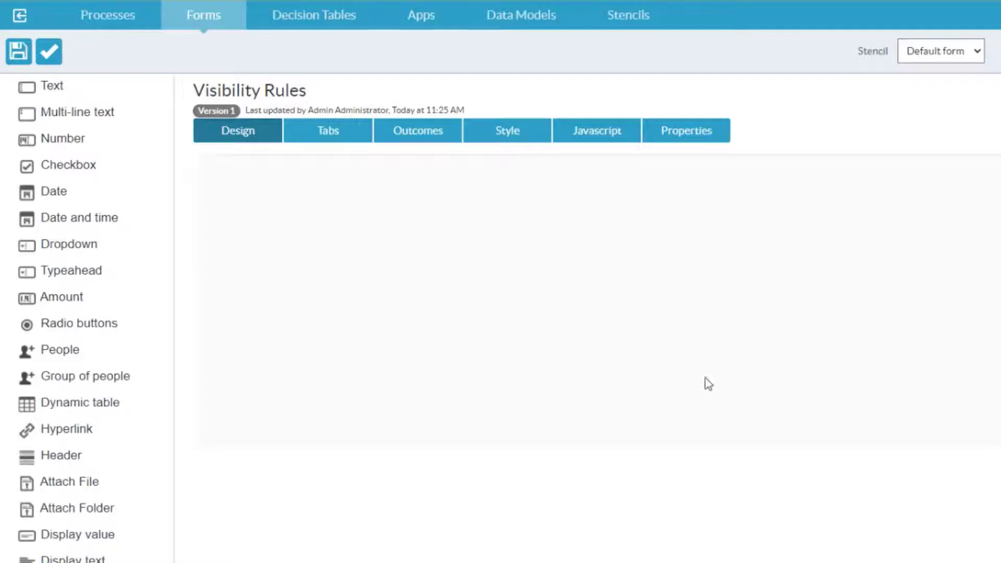
Add two text fields side by side to the form and label the first one First Name.
left_click_drag(31, 86, 634, 266)
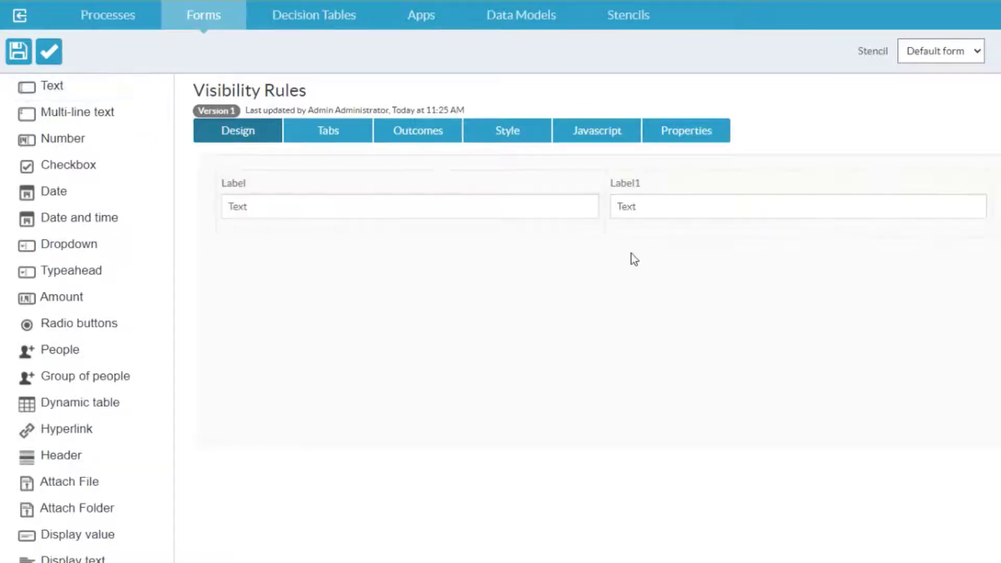
left_click(550, 193)
type("First Name")
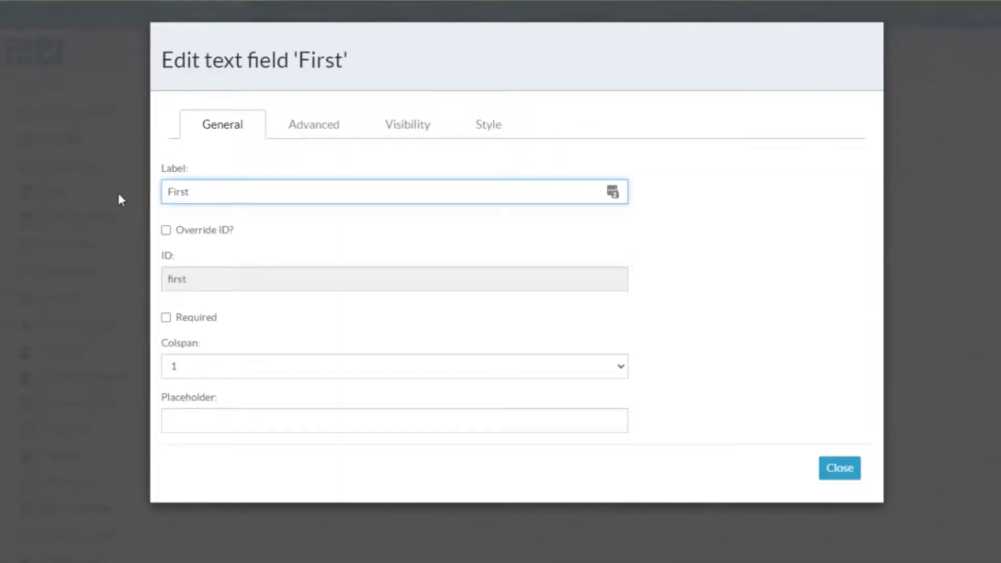
left_click(840, 468)
Label the second text field Last Name.
left_click(937, 192)
type("Last NAme")
key("BackSpace")
key("BackSpace")
key("BackSpace")
type("ame")
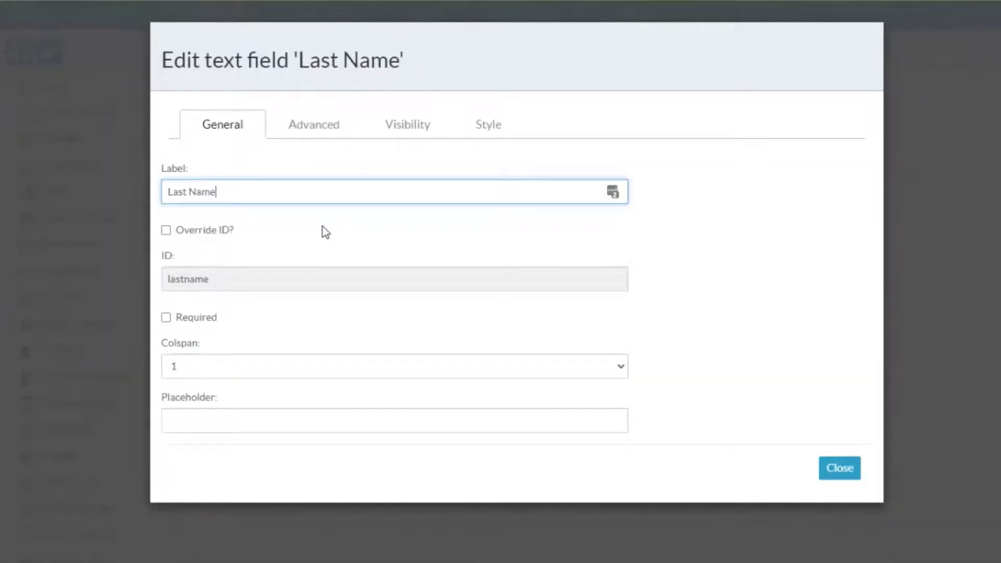
left_click(847, 472)
Add a dropdown field below First Name and label it Employee Type.
left_click_drag(31, 257, 277, 264)
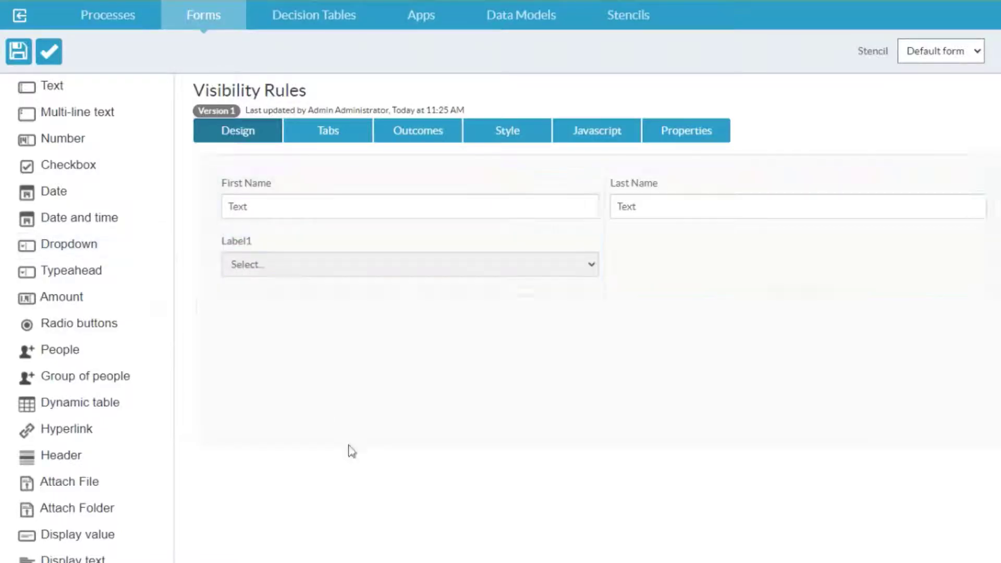
left_click(408, 291)
type("Employee Type")
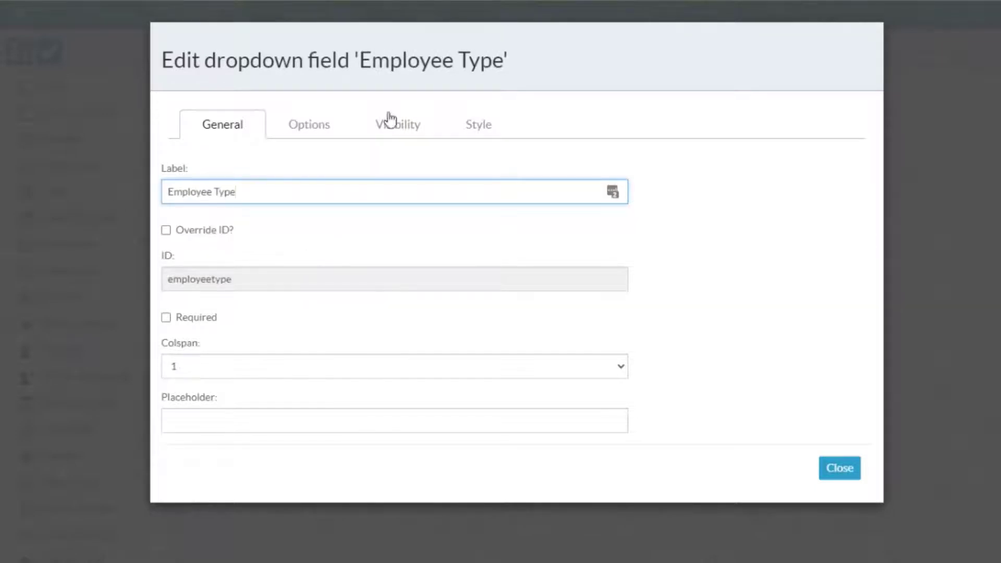
Add a manual option Full Time with the ID fulltime to the Employee Type dropdown.
left_click(310, 124)
left_click(268, 256)
left_click(237, 289)
type("Full Time")
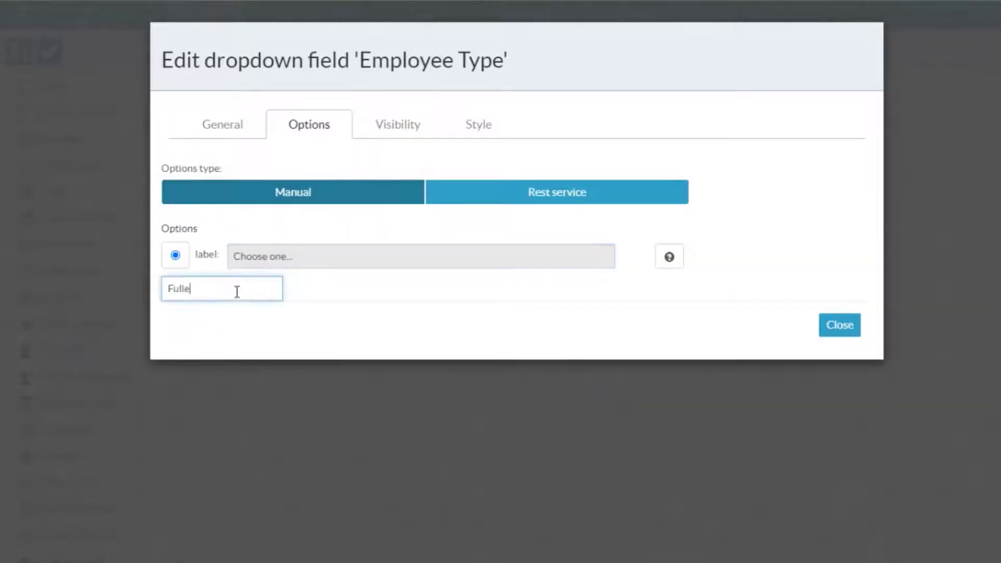
key("Return")
key("shift+Tab")
type("fulltime")
Add the option Part Time with the ID parttime to the Employee Type dropdown.
key("Tab")
type("Part Time")
key("Return")
key("shift+Tab")
type("parttime")
Add the option Contractor with the ID contractor and close the Employee Type field settings.
key("Tab")
type("Contractor")
key("Return")
key("shift+Tab")
type("contractor")
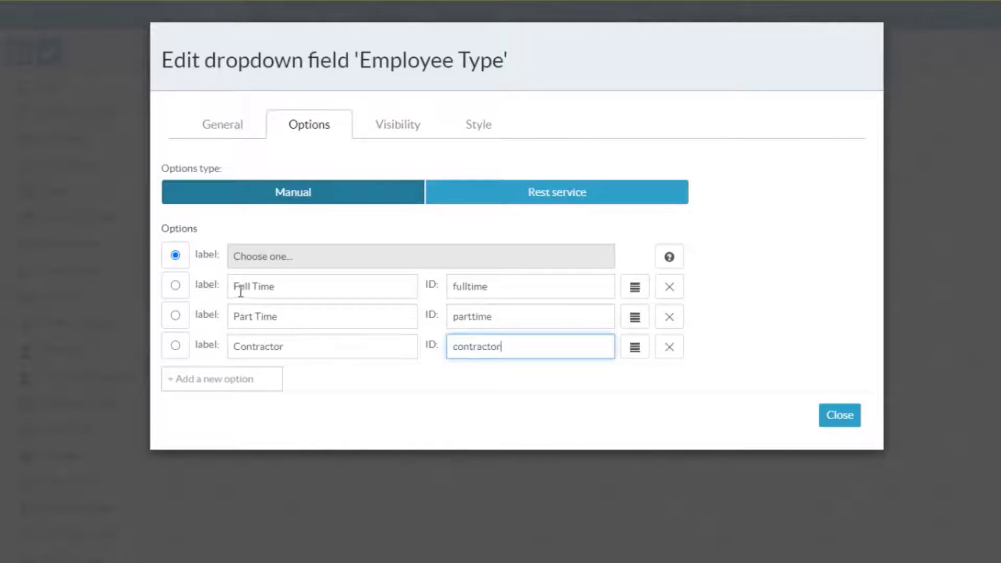
left_click(839, 416)
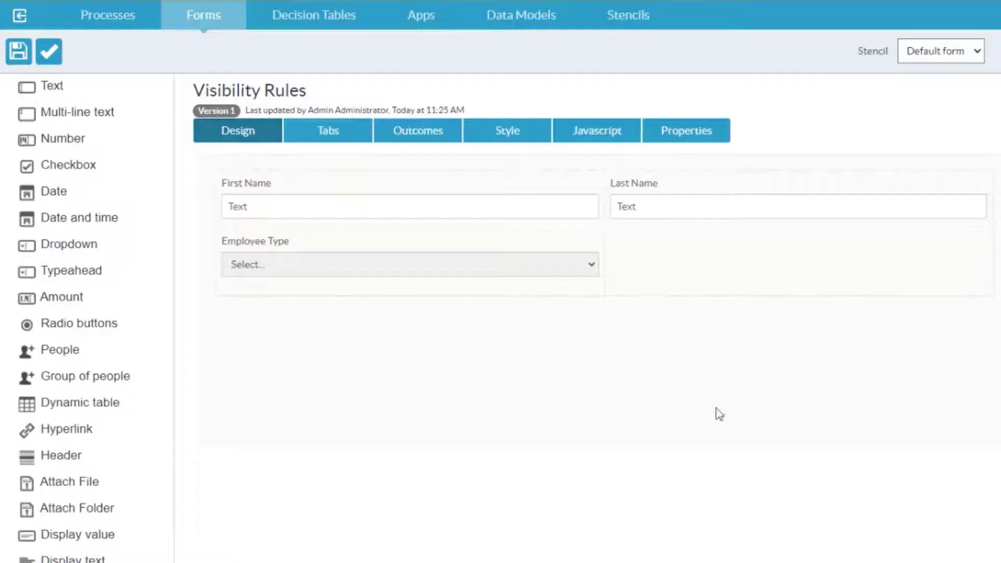
Add a header above the existing fields and label it Employee Information.
left_click_drag(50, 455, 259, 208)
left_click(942, 186)
type("Employee Information")
left_click(839, 381)
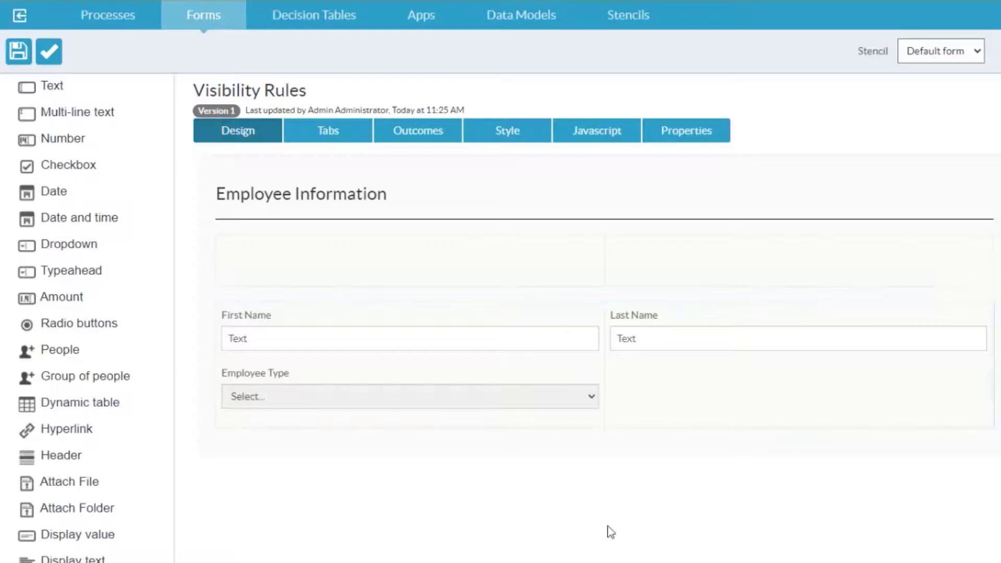
Move the First Name, Last Name and Employee Type fields into the section under the Employee Information header.
left_click_drag(429, 317, 434, 259)
left_click_drag(694, 339, 718, 276)
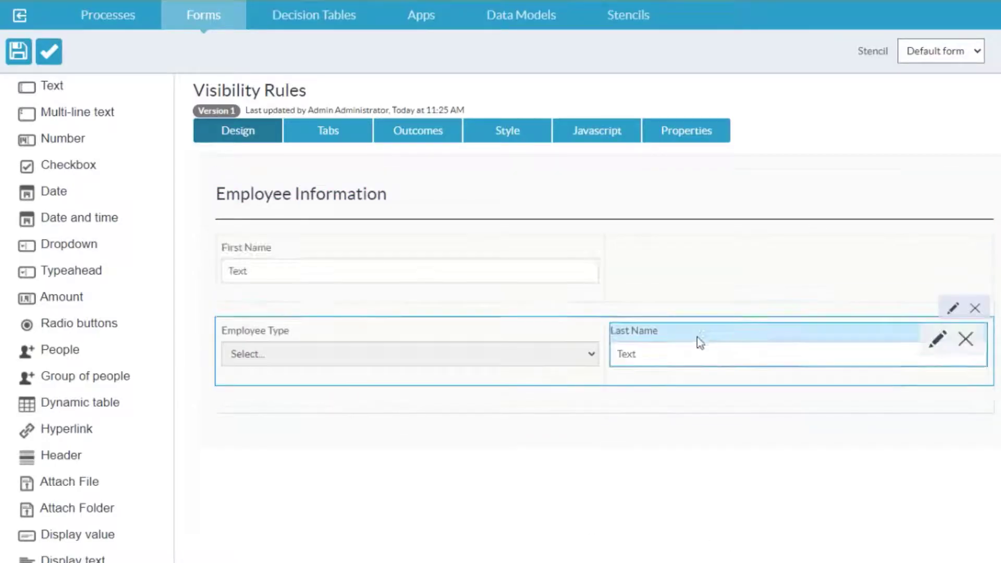
mouse_move(375, 337)
left_mouse_down()
mouse_move(381, 301)
mouse_move(383, 321)
left_mouse_up()
Add a radio buttons field beside Employee Type and label it Payment Type.
left_click_drag(68, 323, 798, 332)
left_click(942, 321)
type("Payment Type")
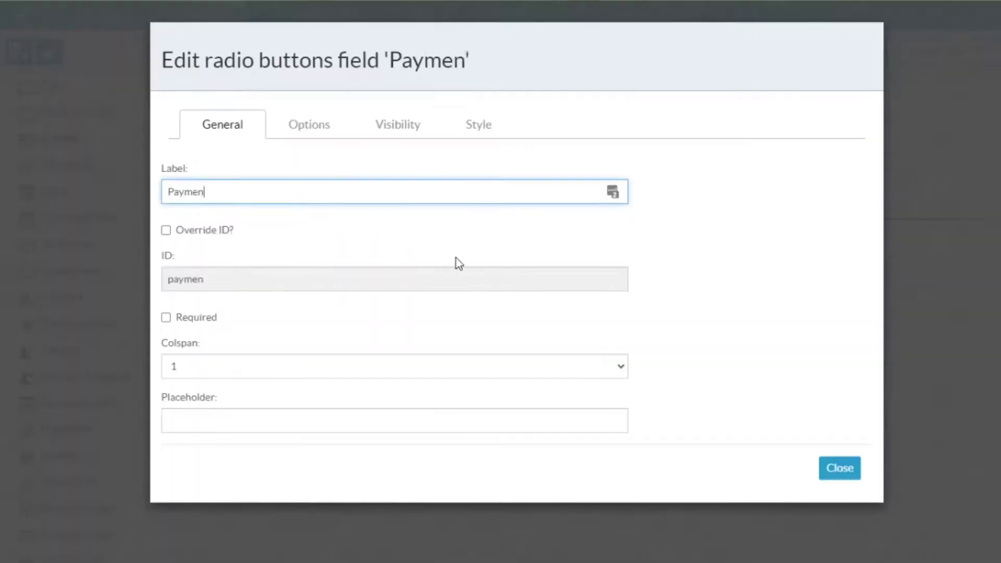
Define the Payment Type options as Salaried with ID salary and Hourly with ID hourly.
left_click(310, 124)
left_click(284, 255)
type("Salaried")
key("Tab")
type("salary")
left_click(252, 282)
type("Hourly")
key("Tab")
type("hourly")
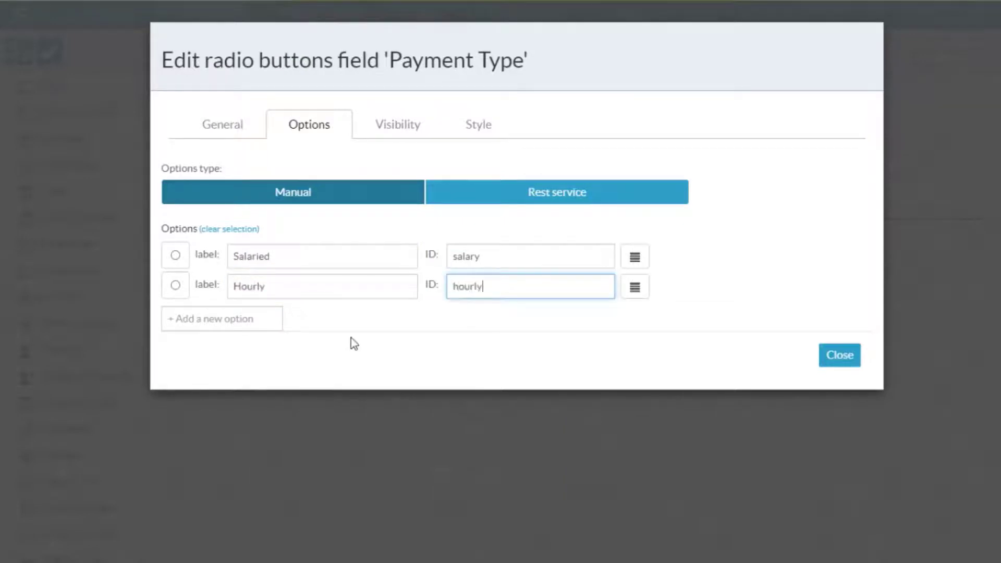
Add a visibility condition to the Payment Type field: Employee Type - id equal to the value fulltime, followed by the OR operator.
left_click(431, 131)
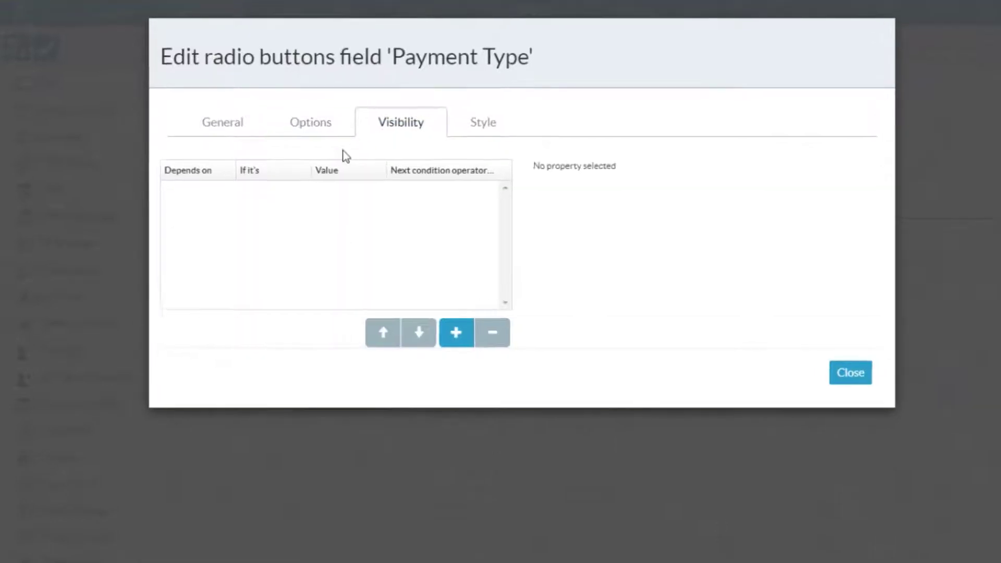
left_click(454, 331)
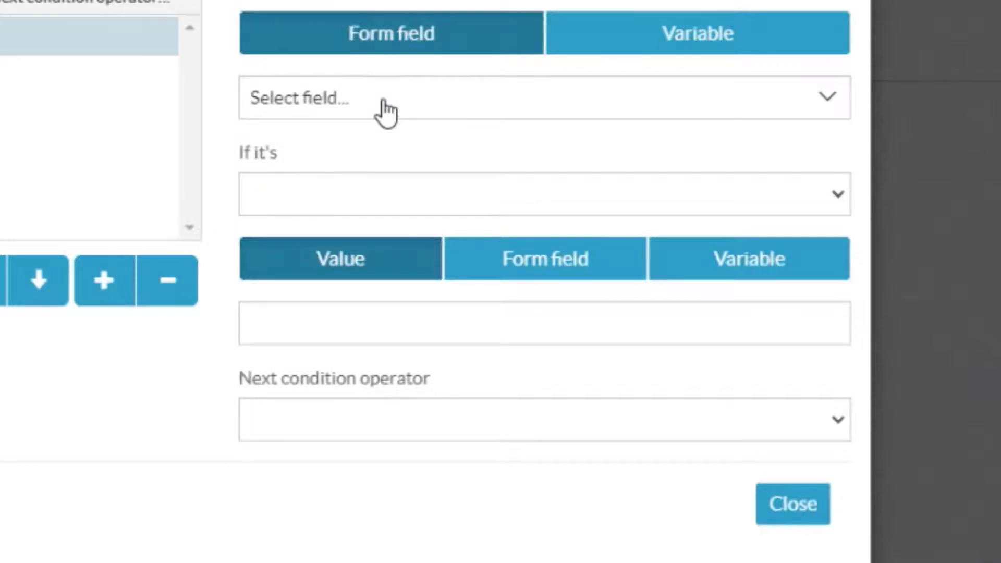
left_click(385, 112)
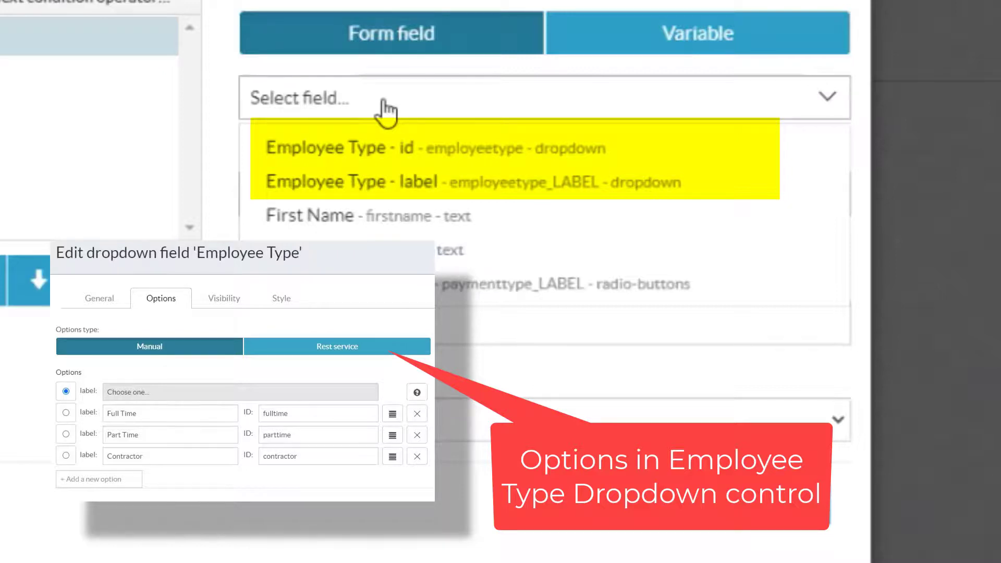
left_click(379, 161)
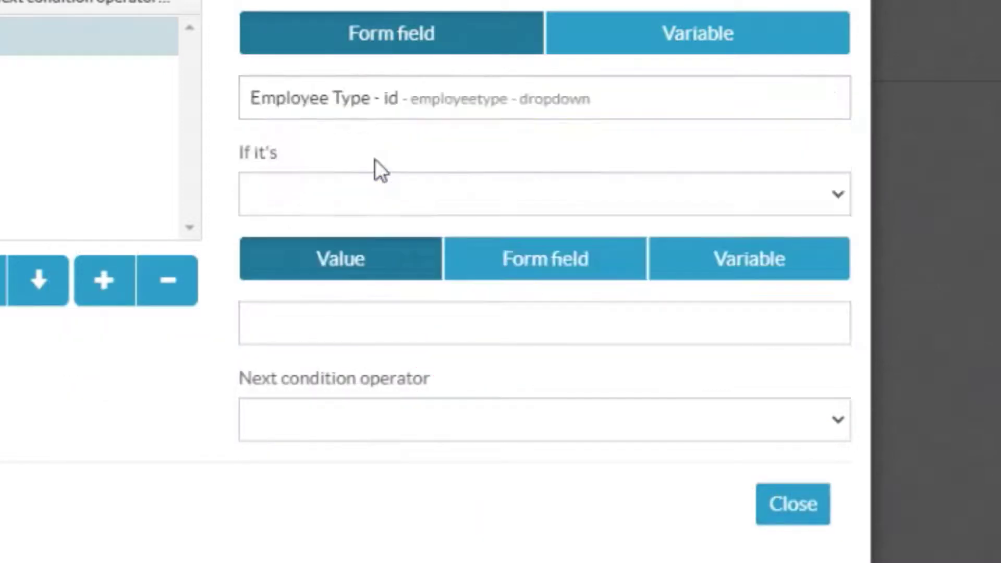
left_click(374, 190)
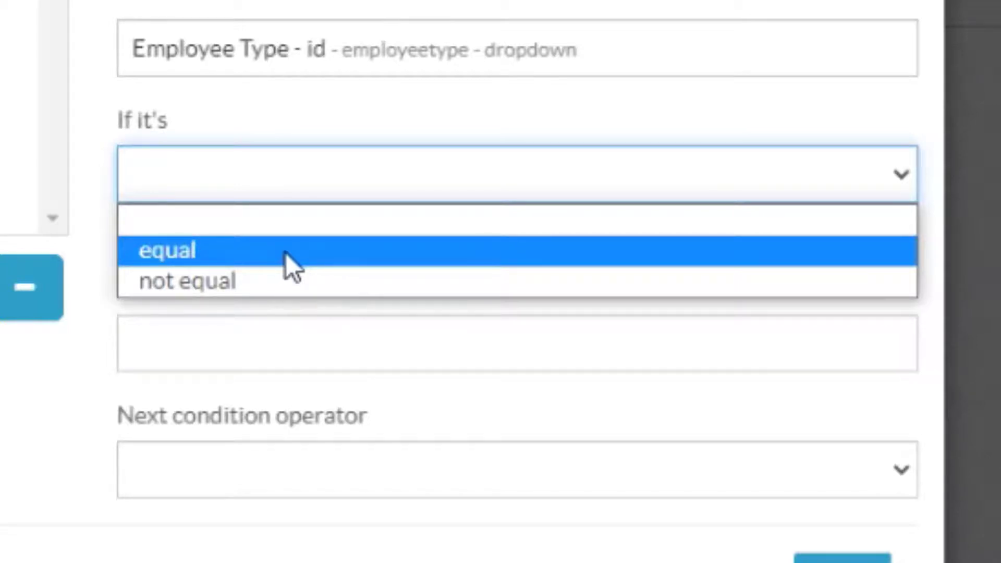
left_click(287, 251)
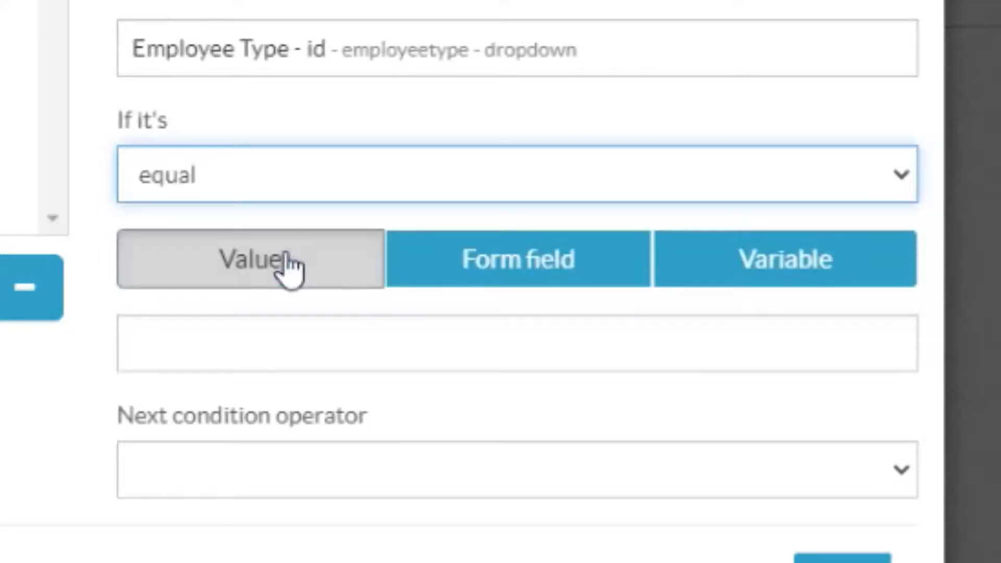
left_click(290, 263)
left_click(278, 347)
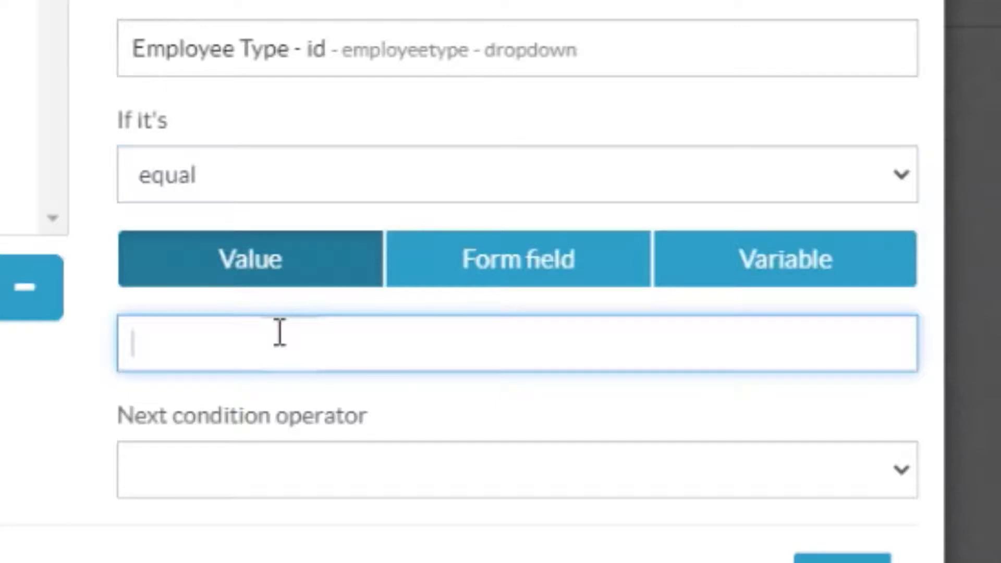
type("fulltime")
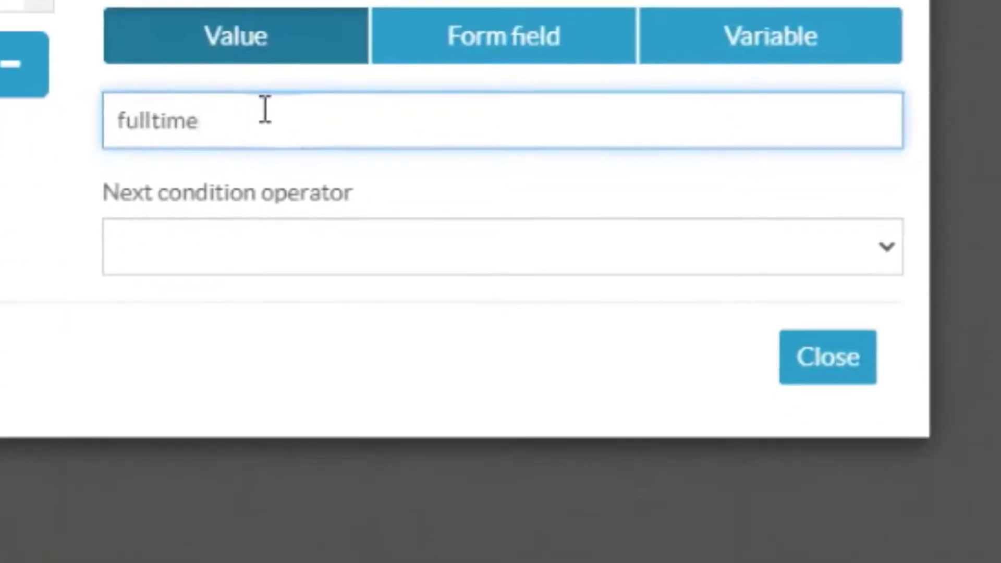
left_click(213, 475)
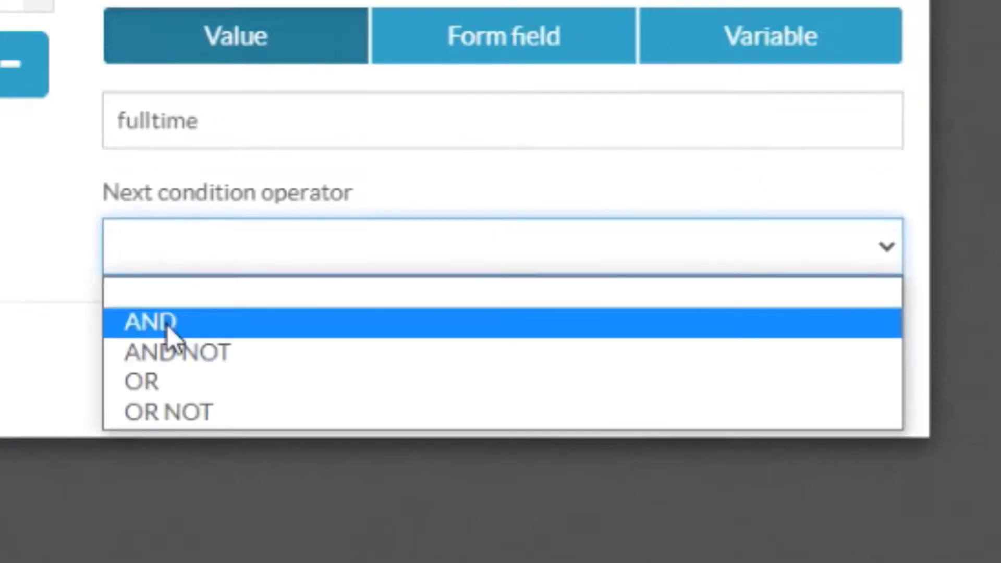
left_click(167, 377)
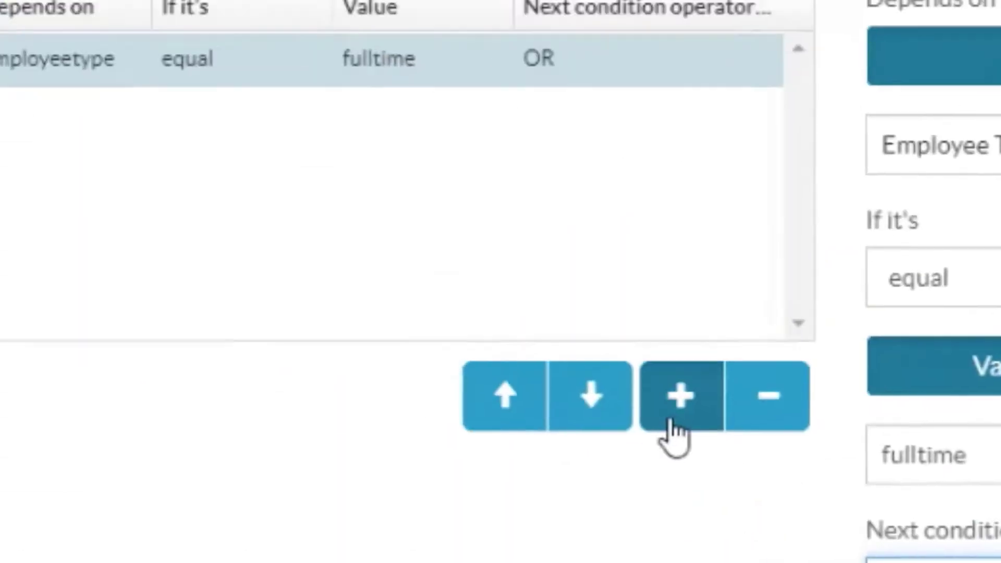
Add a second visibility condition to Payment Type with employeetype equal to parttime.
left_click(671, 424)
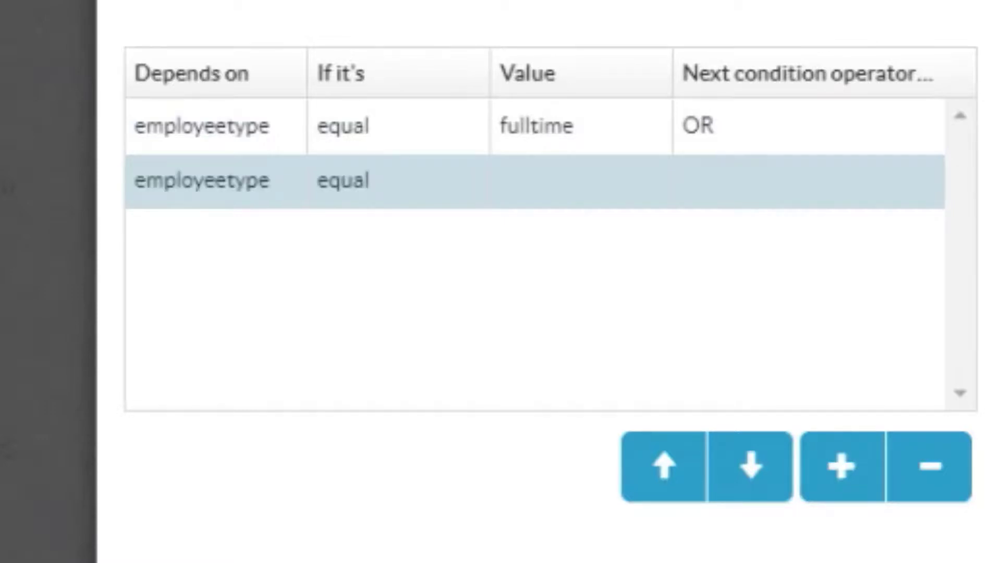
type("parttime")
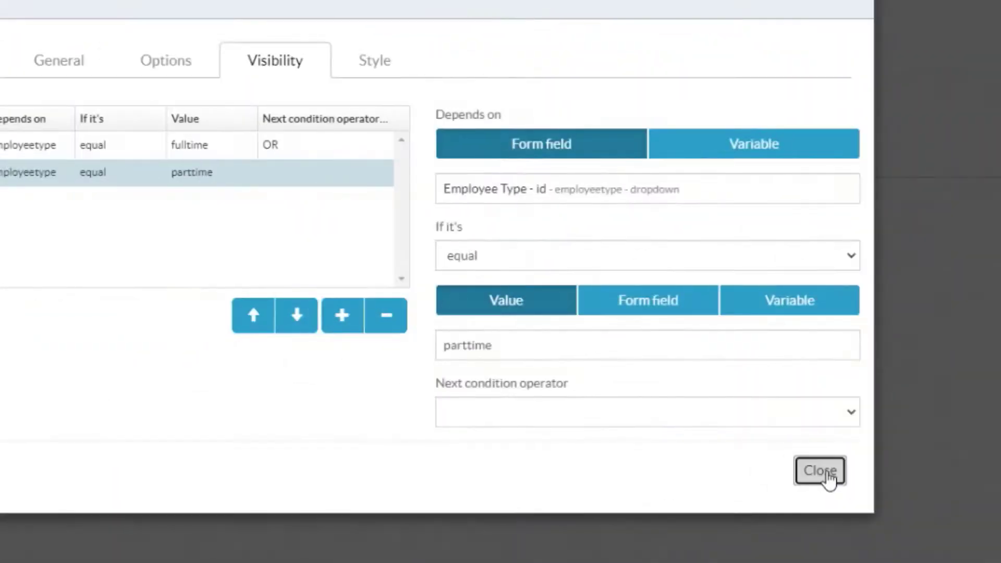
left_click(825, 472)
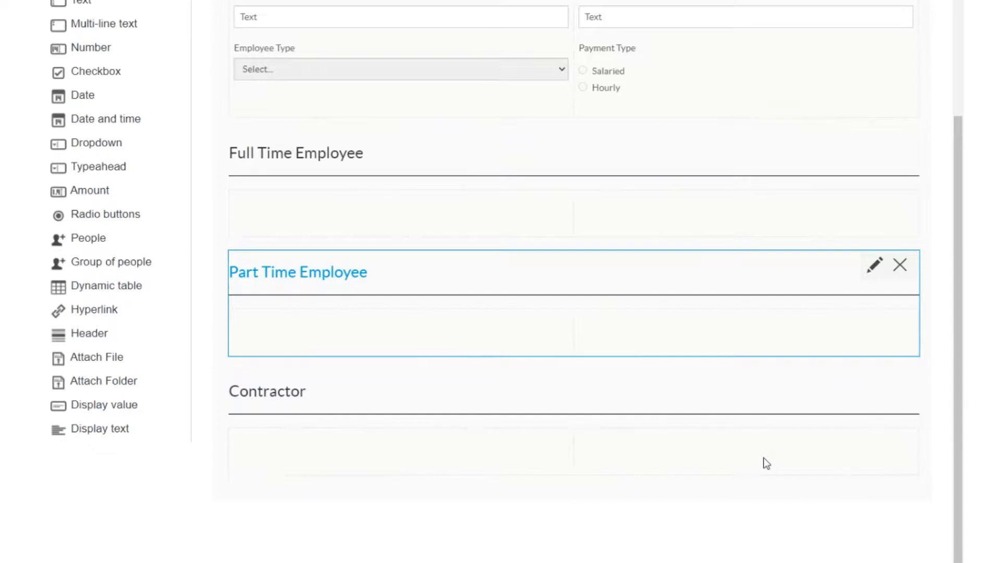
Make the Full Time Employee header visible only if Employee Type - id is equal to fulltime.
scroll(762, 459, "up", 3)
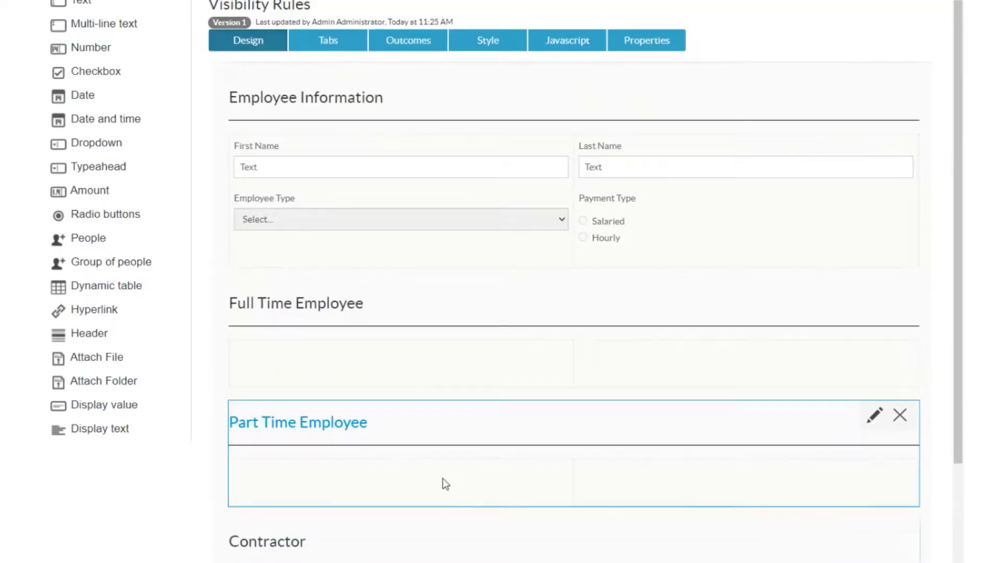
left_click(876, 298)
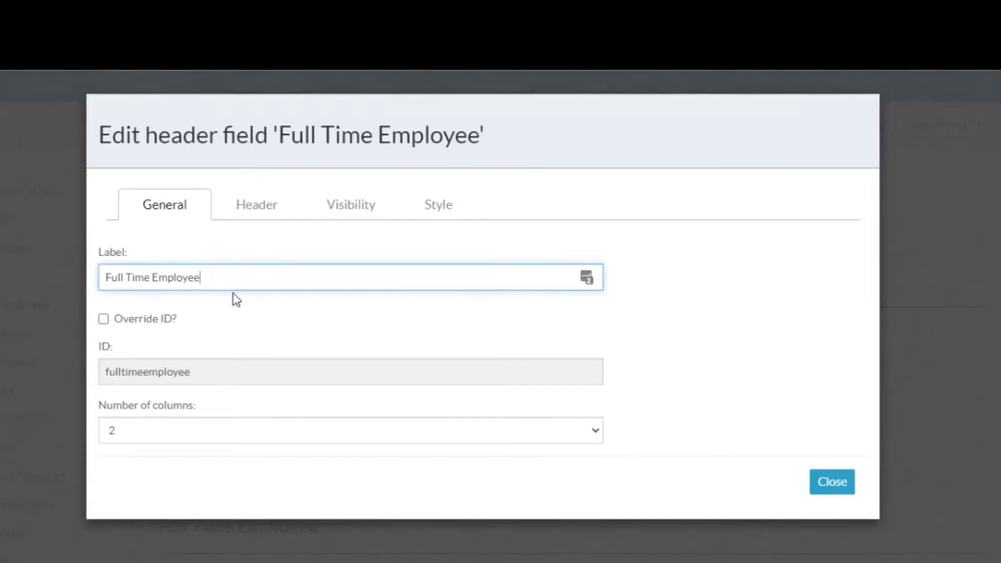
left_click(319, 215)
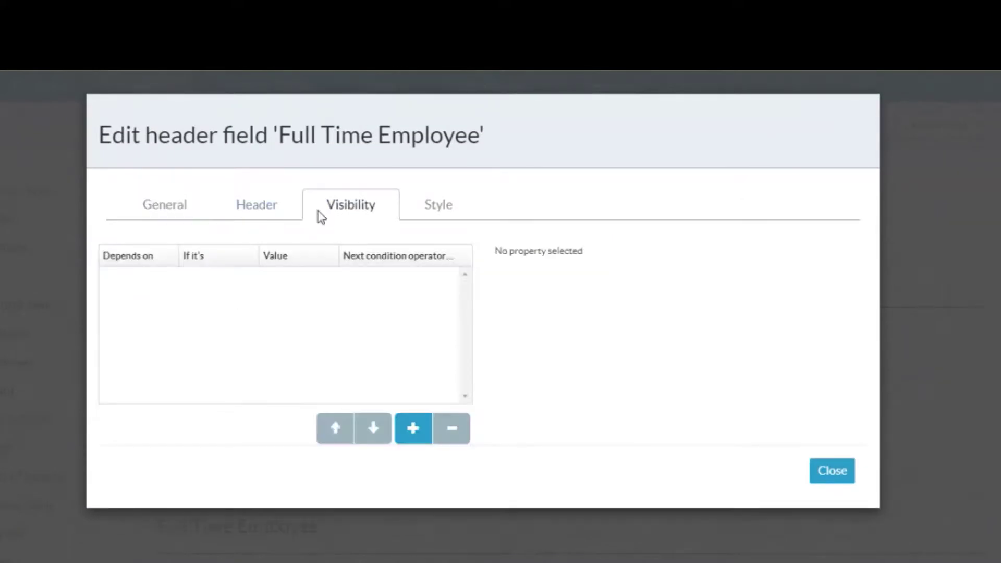
left_click(412, 430)
left_click(618, 317)
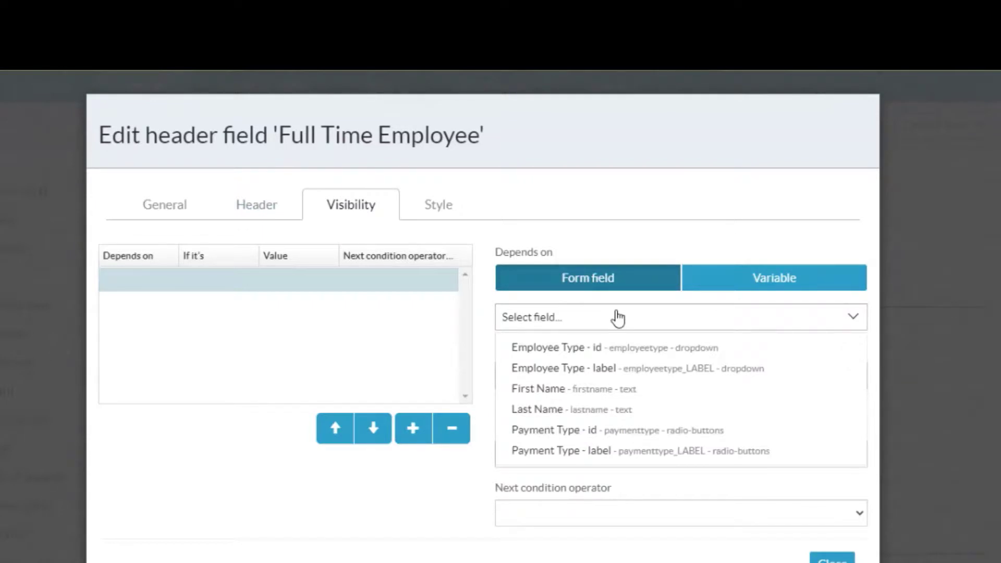
left_click(614, 356)
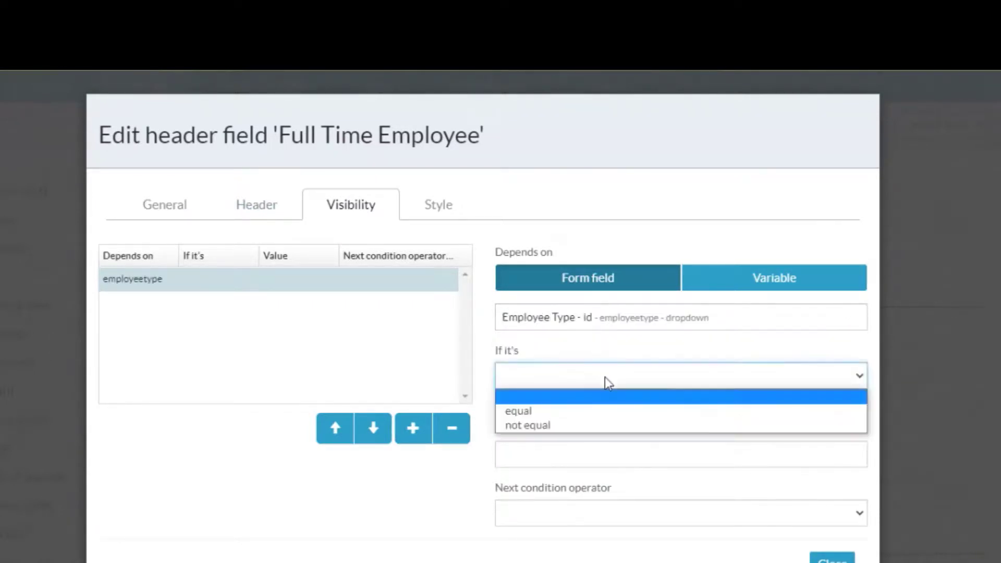
left_click(581, 412)
left_click(571, 451)
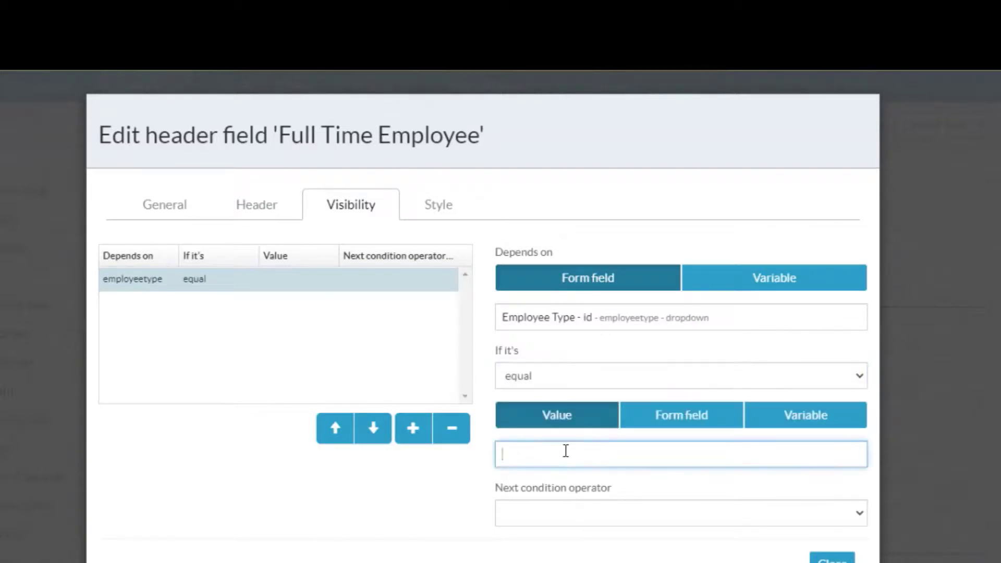
type("fulltime")
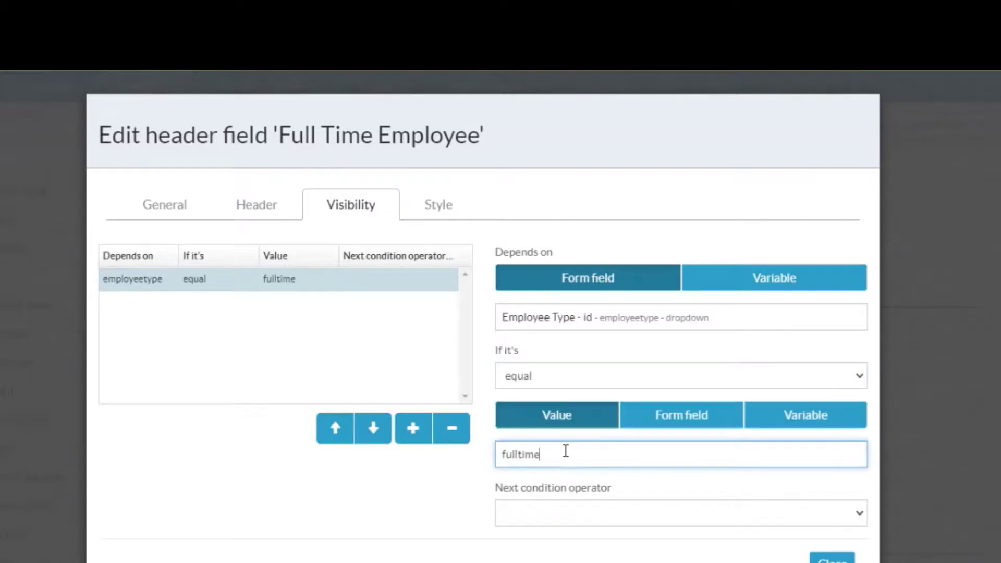
left_click(833, 558)
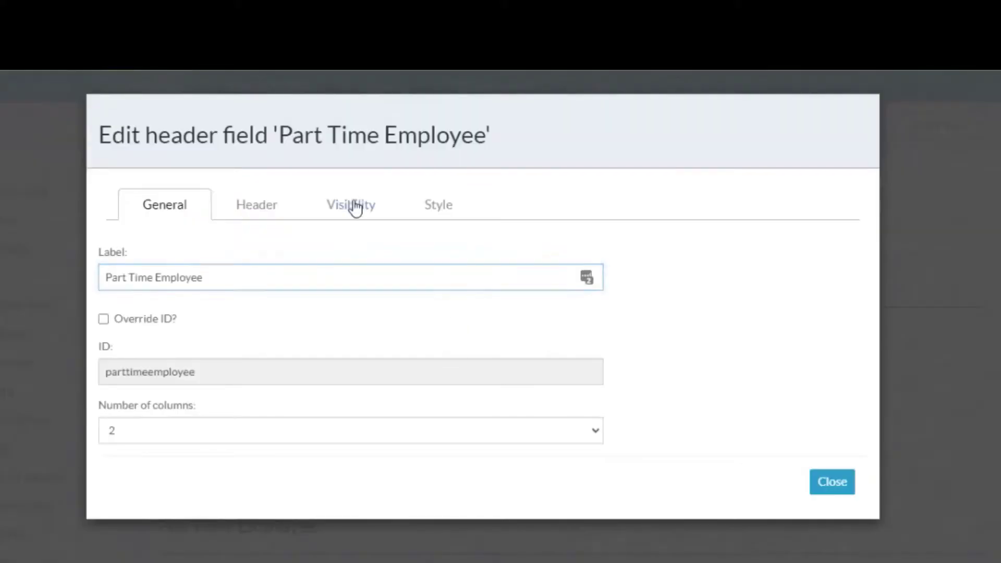
Make the Part Time Employee header visible only if Employee Type - id is equal to parttime.
left_click(351, 204)
left_click(413, 428)
left_click(628, 326)
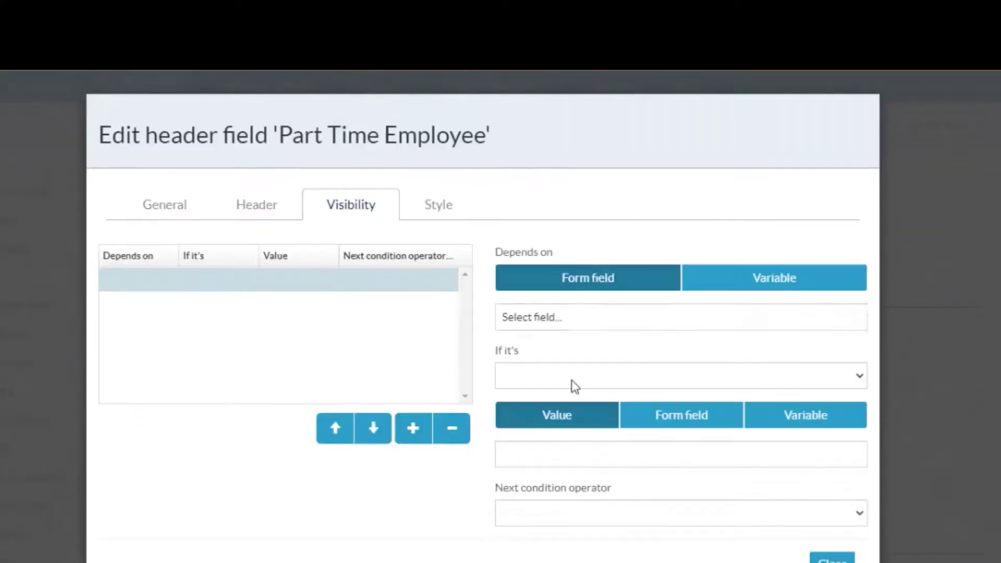
left_click(573, 347)
left_click(597, 381)
left_click(577, 416)
left_click(565, 457)
type("parttime")
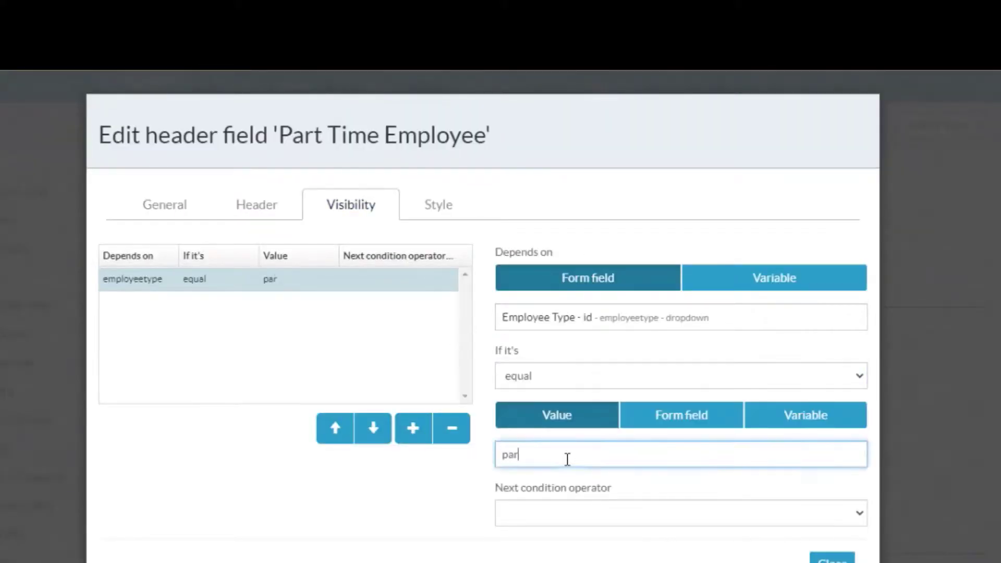
left_click(832, 559)
Make the Contractor header visible only if Employee Type - id is equal to contractor.
scroll(501, 312, "down", 3)
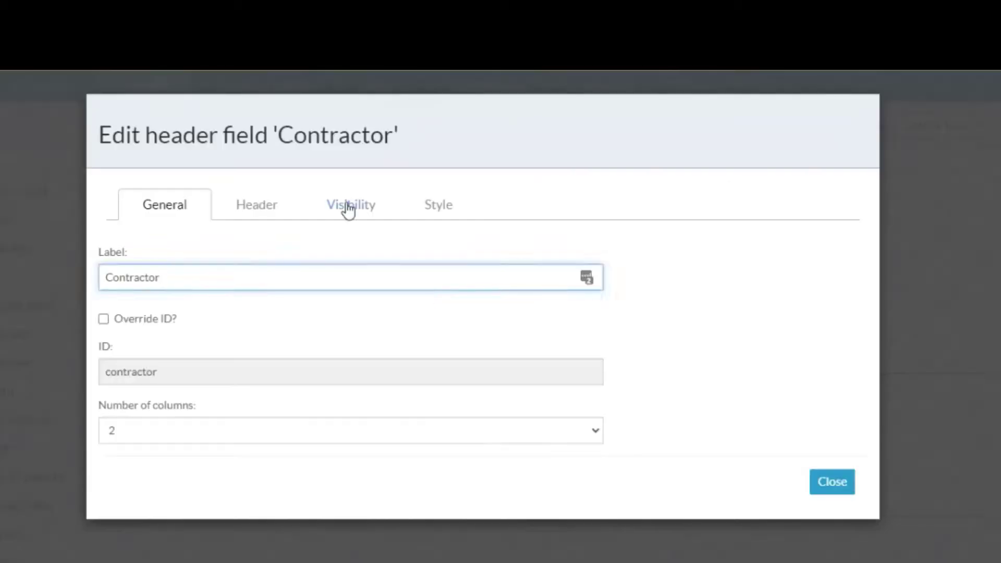
left_click(351, 205)
left_click(413, 428)
left_click(599, 315)
left_click(570, 346)
left_click(573, 376)
left_click(566, 409)
left_click(557, 454)
type("contractor")
left_click(833, 559)
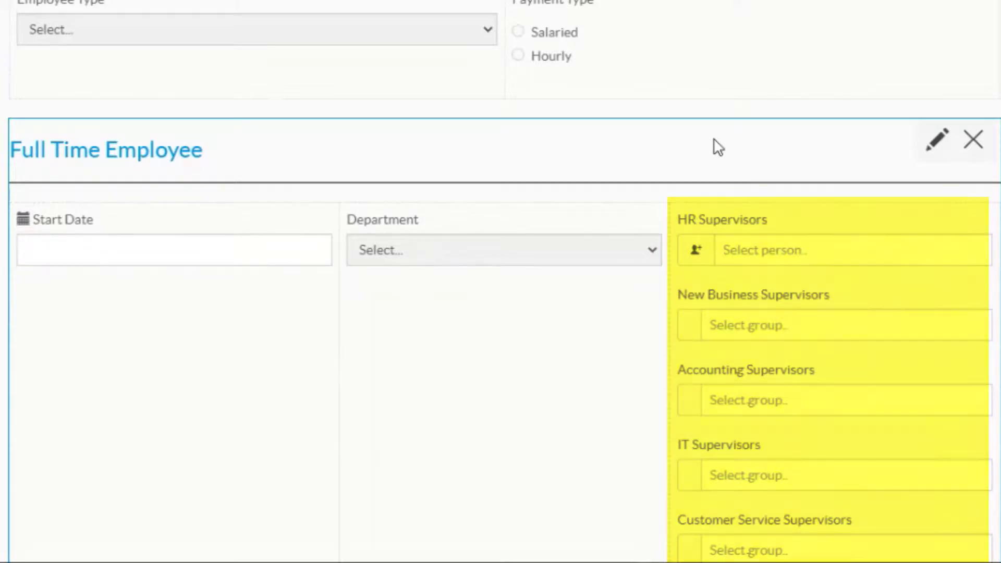
Review the fields placed under the Full Time Employee, Part Time Employee and Contractor headers.
scroll(718, 147, "down", 5)
scroll(718, 148, "down", 5)
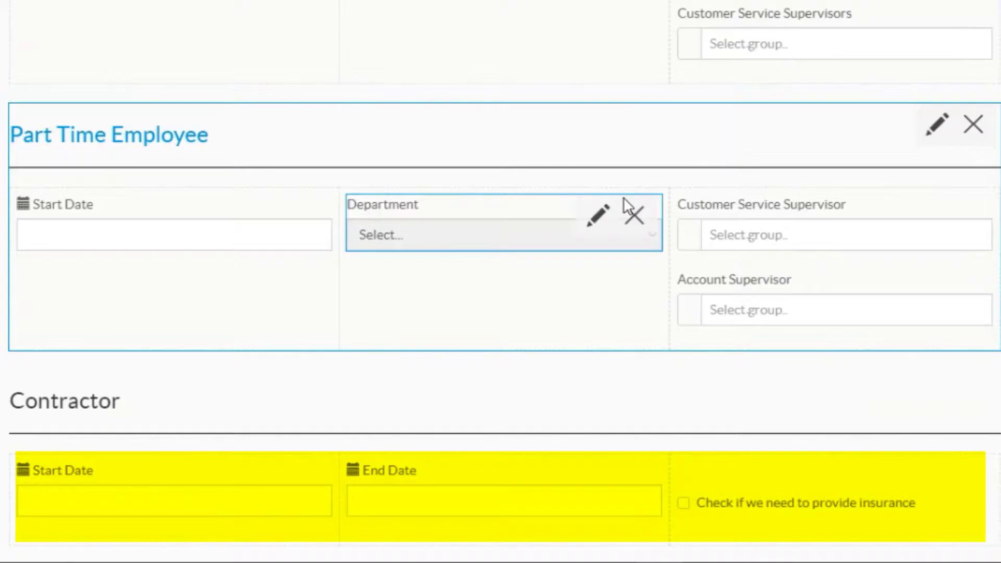
scroll(657, 280, "up", 1)
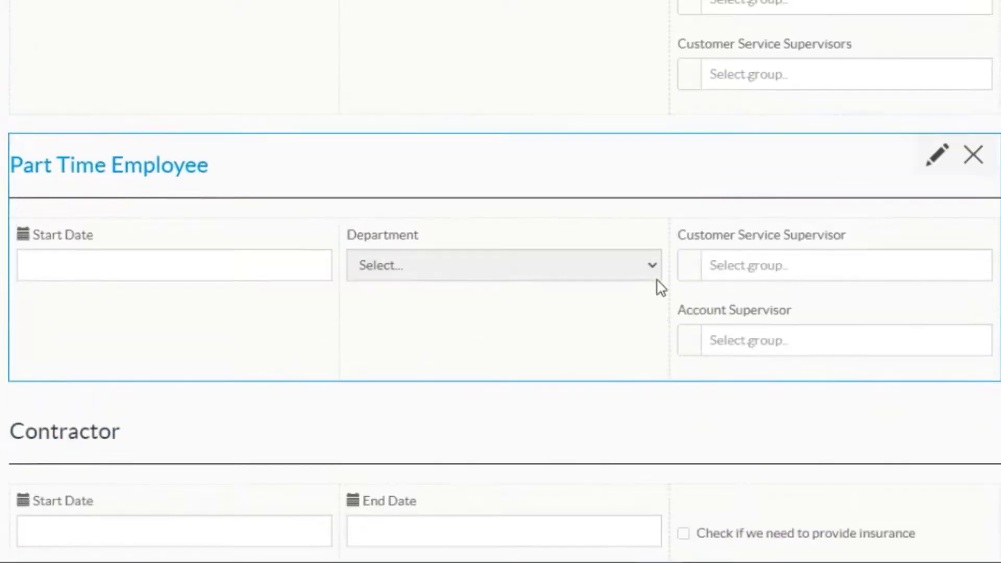
scroll(660, 287, "up", 4)
scroll(652, 154, "up", 4)
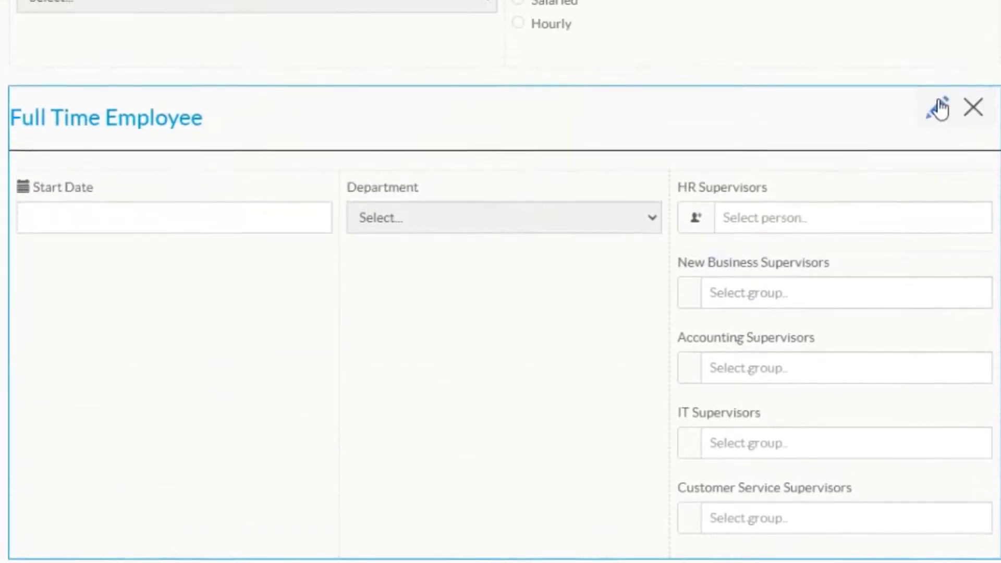
Inspect the visibility condition of the HR Supervisors field and the Department dropdown options in the Part Time Employee section.
left_click(931, 206)
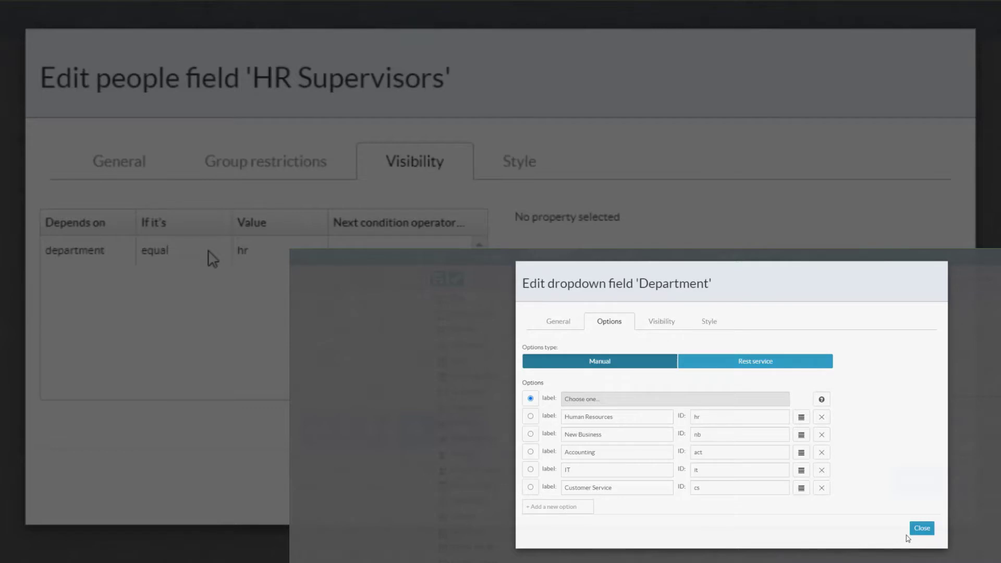
left_click(922, 528)
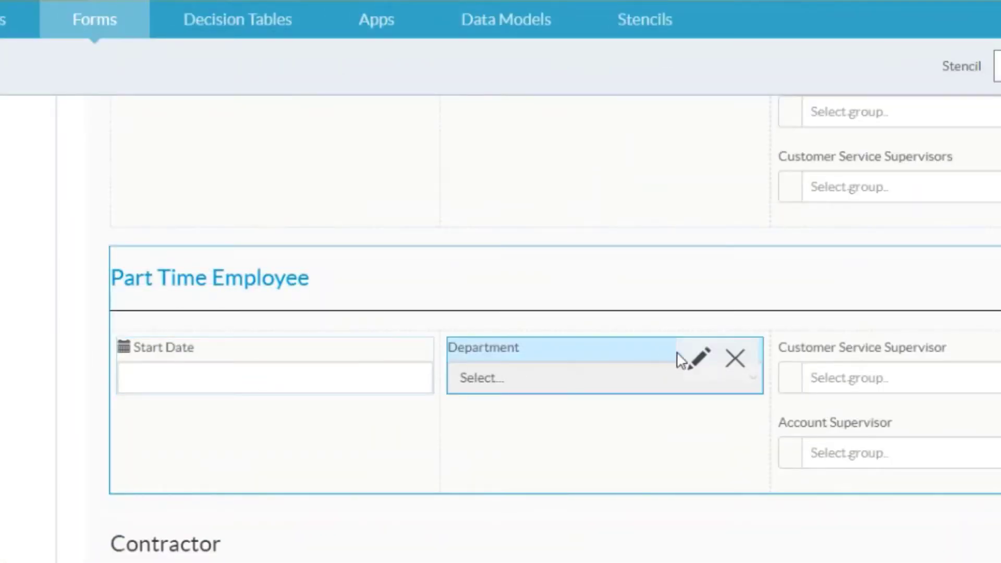
left_click(702, 361)
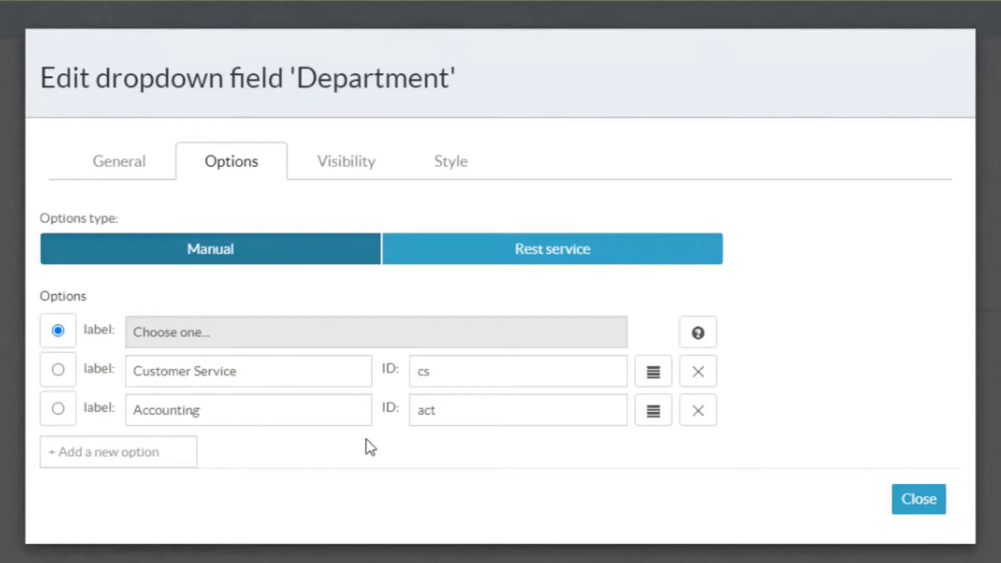
left_click(915, 502)
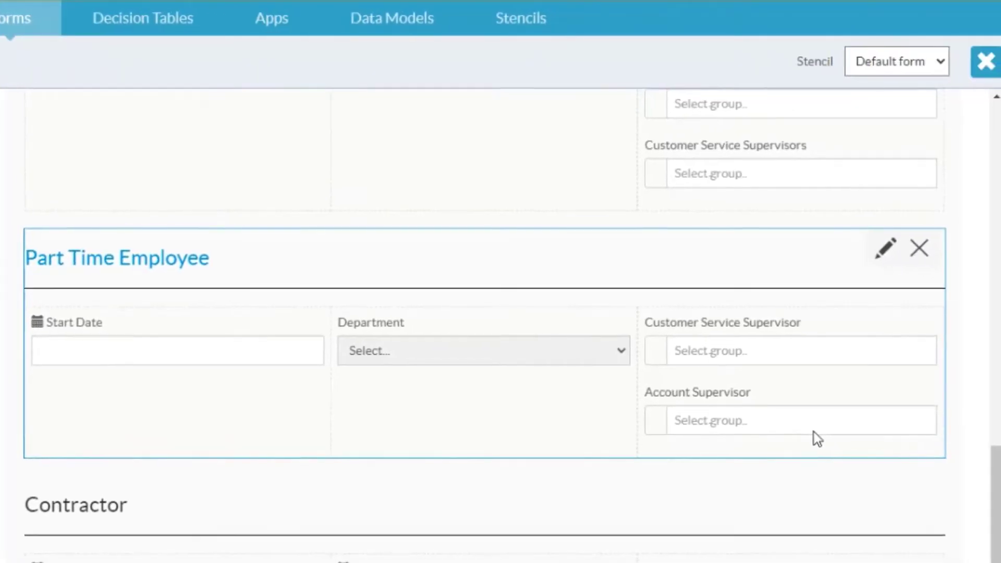